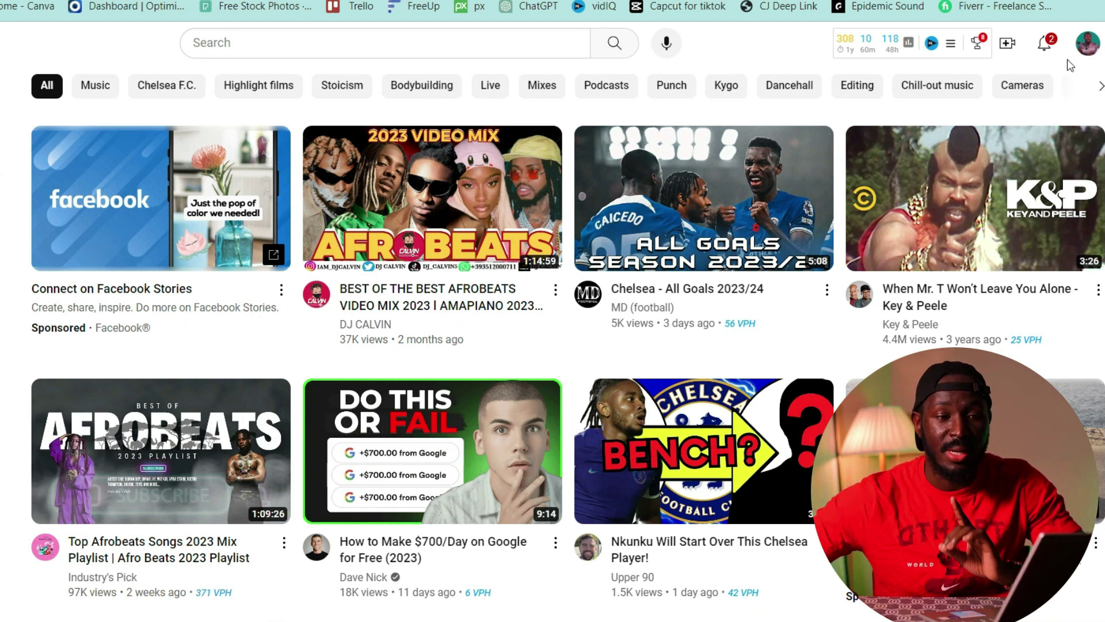
Start a new video upload for the channel.
{"action": "left_click", "coordinate": [1087, 51]}
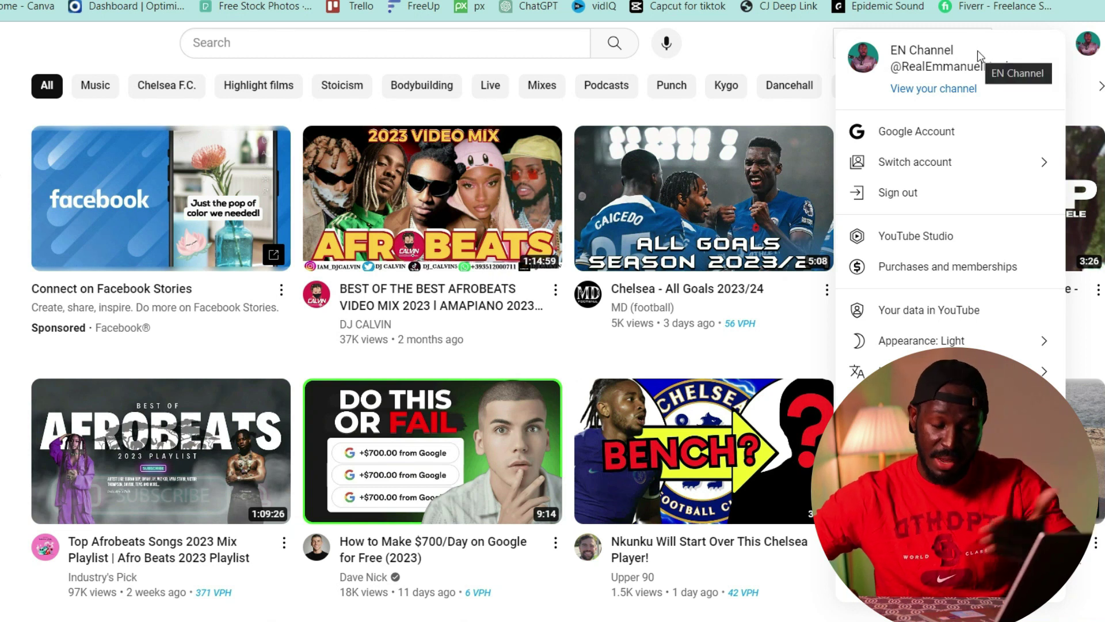
{"action": "left_click", "coordinate": [794, 50]}
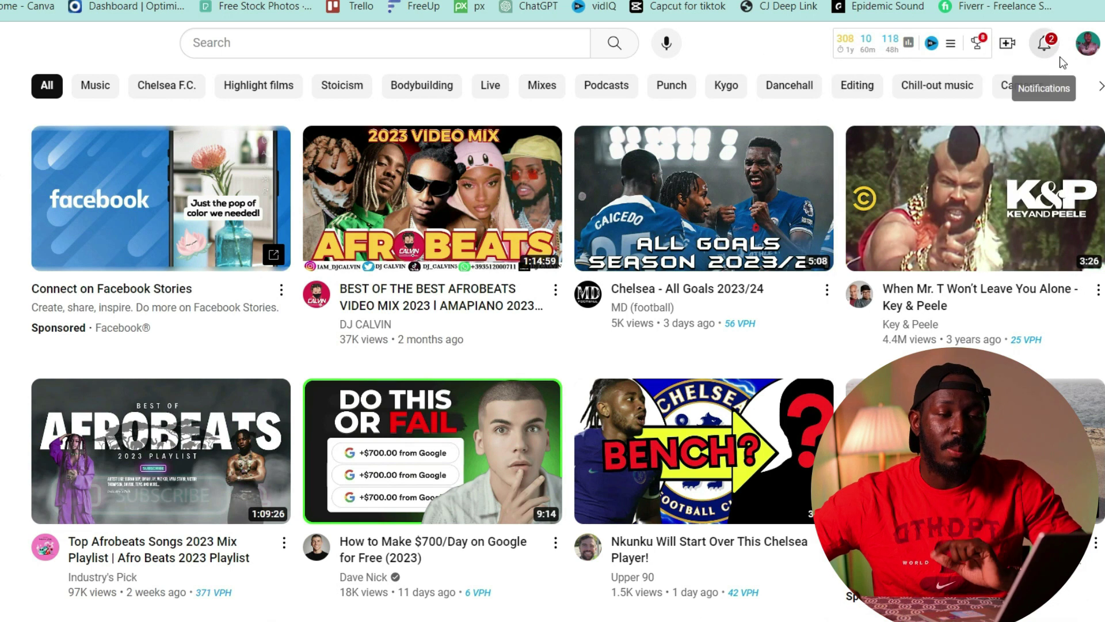
{"action": "left_click", "coordinate": [1007, 45]}
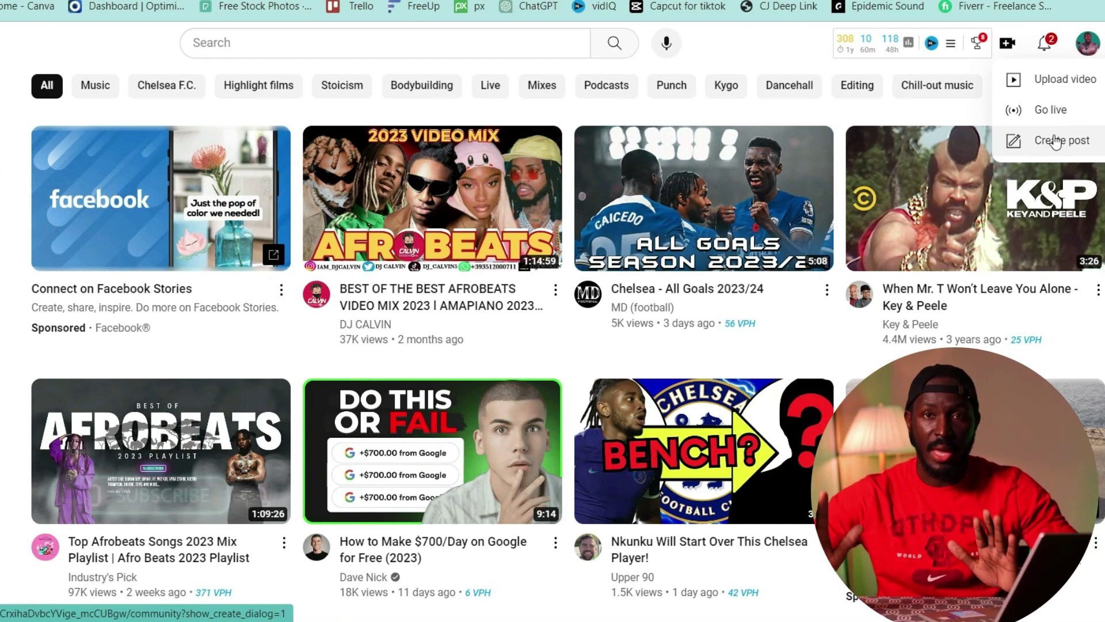
{"action": "left_click", "coordinate": [1048, 86]}
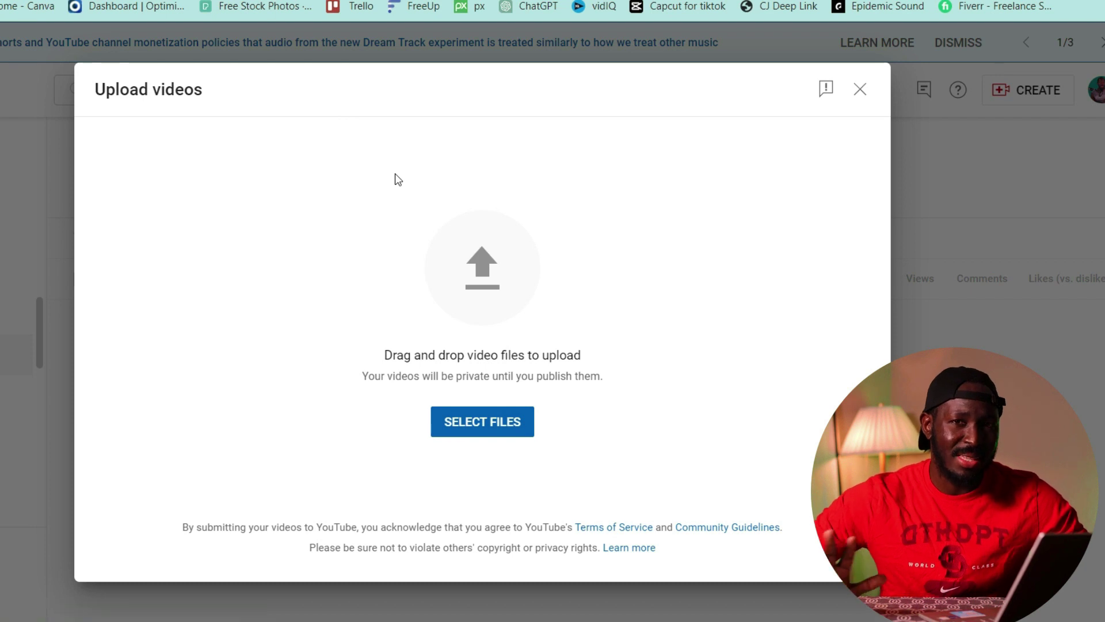
Upload the video file "edit 1-highlight.financial distress" from the "financial discipline" folder.
{"action": "left_click", "coordinate": [481, 426]}
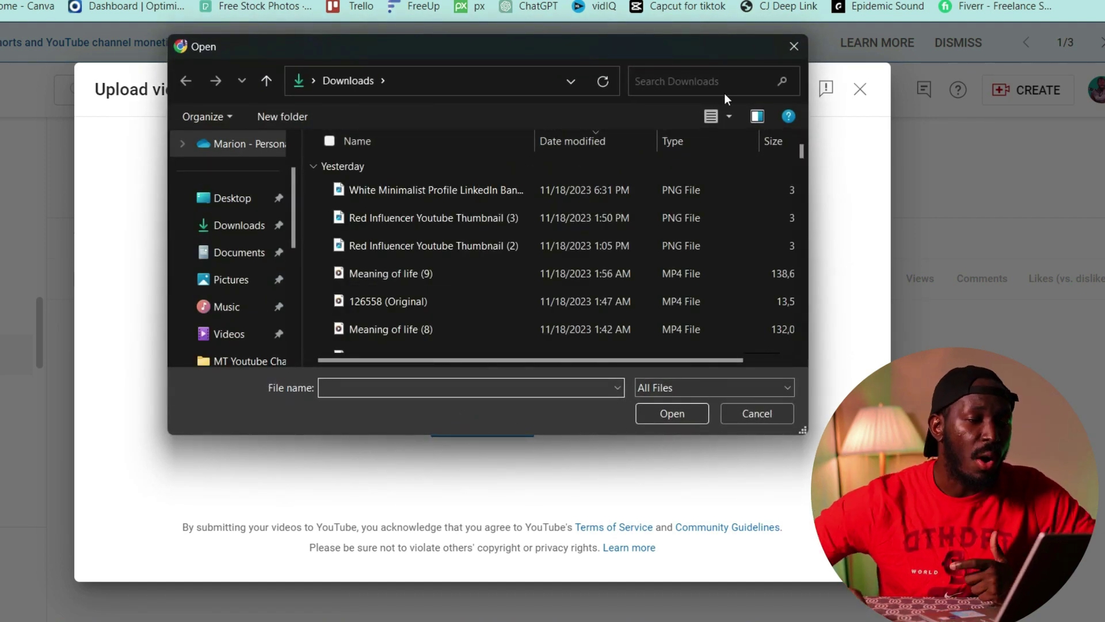
{"action": "left_click", "coordinate": [794, 46]}
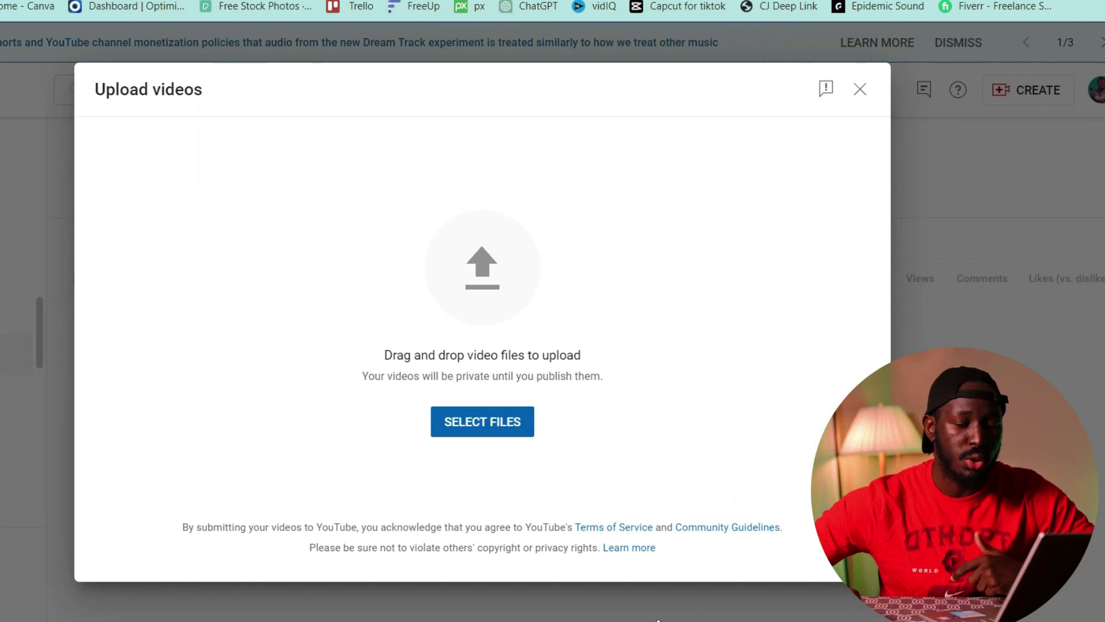
{"action": "mouse_move", "coordinate": [633, 619]}
{"action": "left_click", "coordinate": [722, 576]}
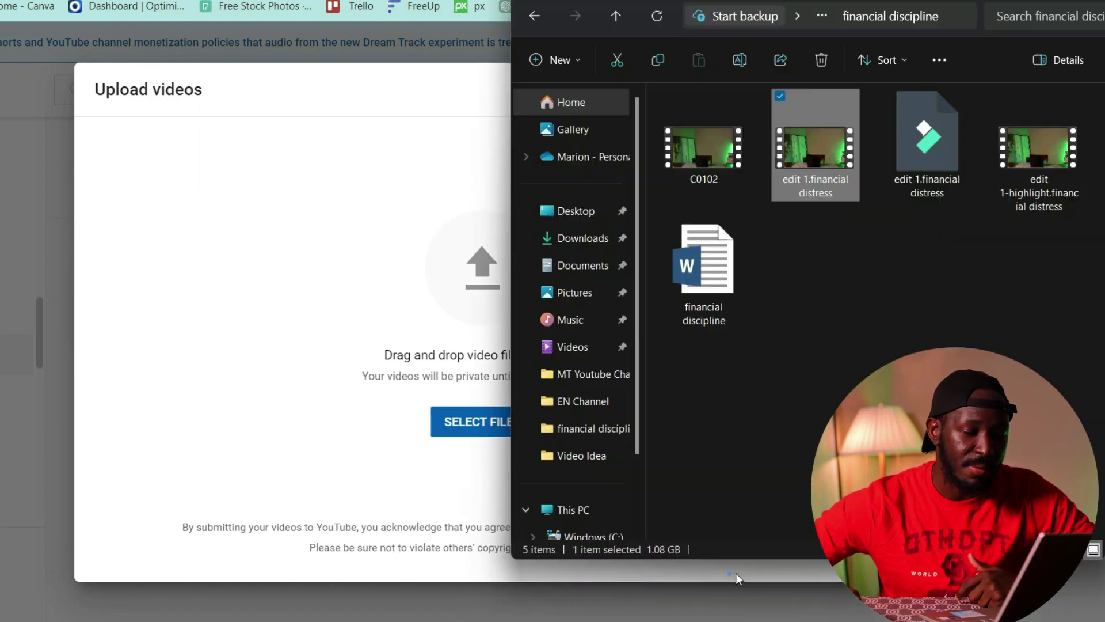
{"action": "left_click", "coordinate": [1030, 185]}
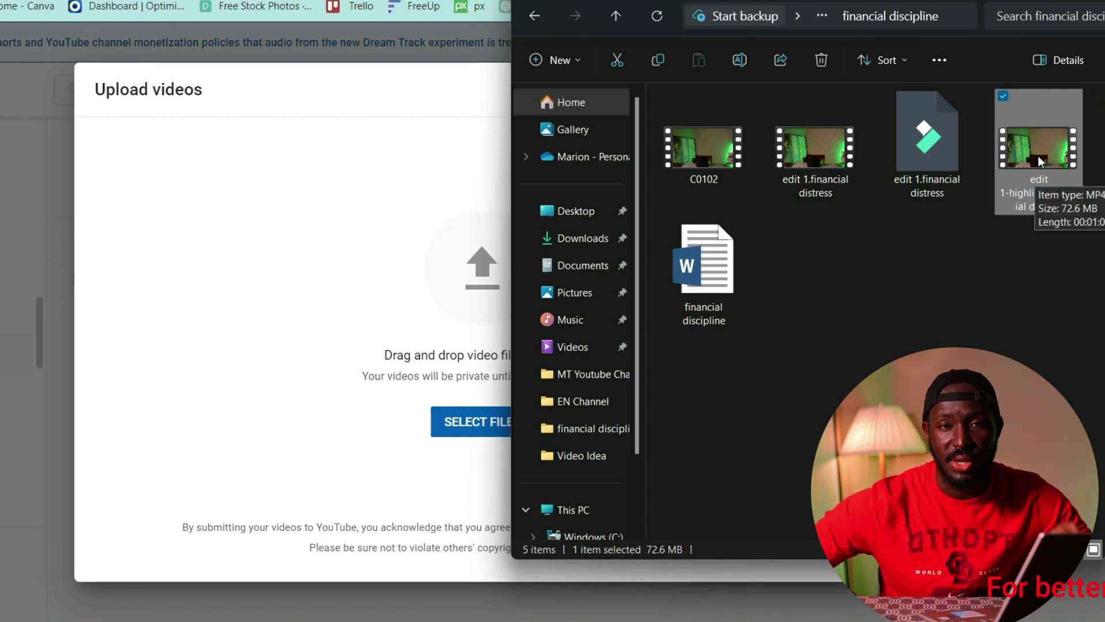
{"action": "left_click_drag", "start_coordinate": [1037, 156], "coordinate": [476, 265]}
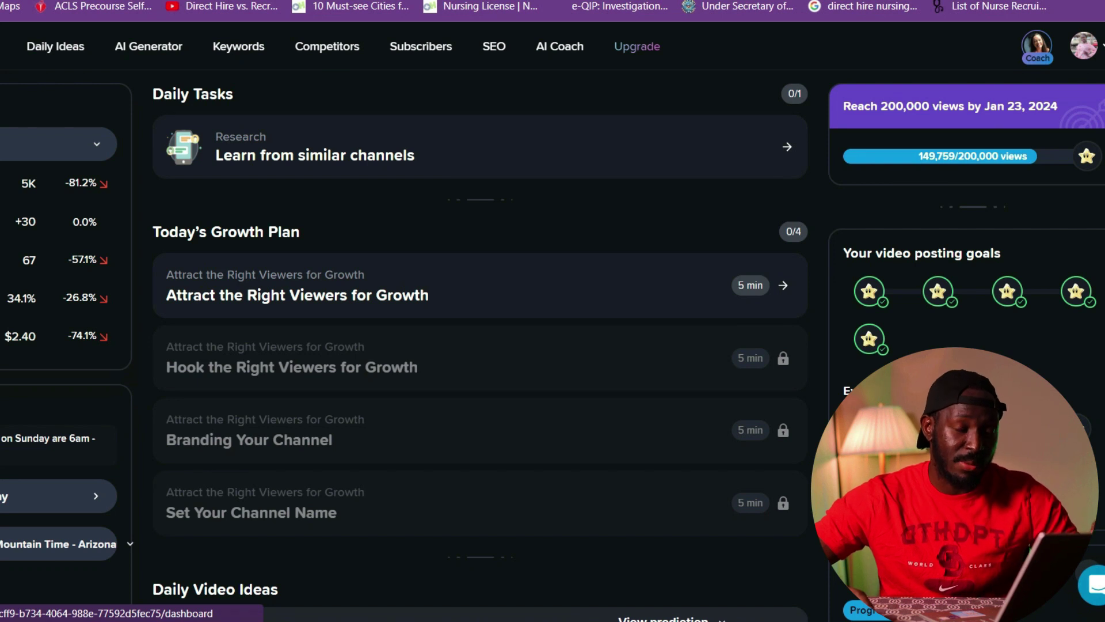
Switch to vidIQ and generate AI video content for the idea "financial distress in america".
{"action": "left_click", "coordinate": [148, 50]}
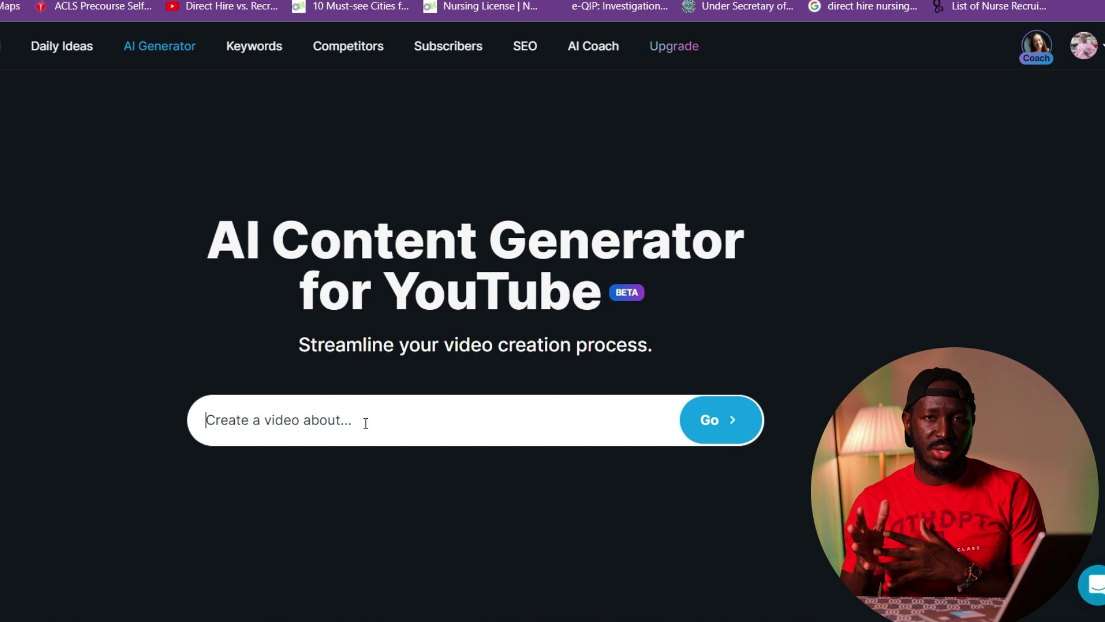
{"action": "type", "text": "finan"}
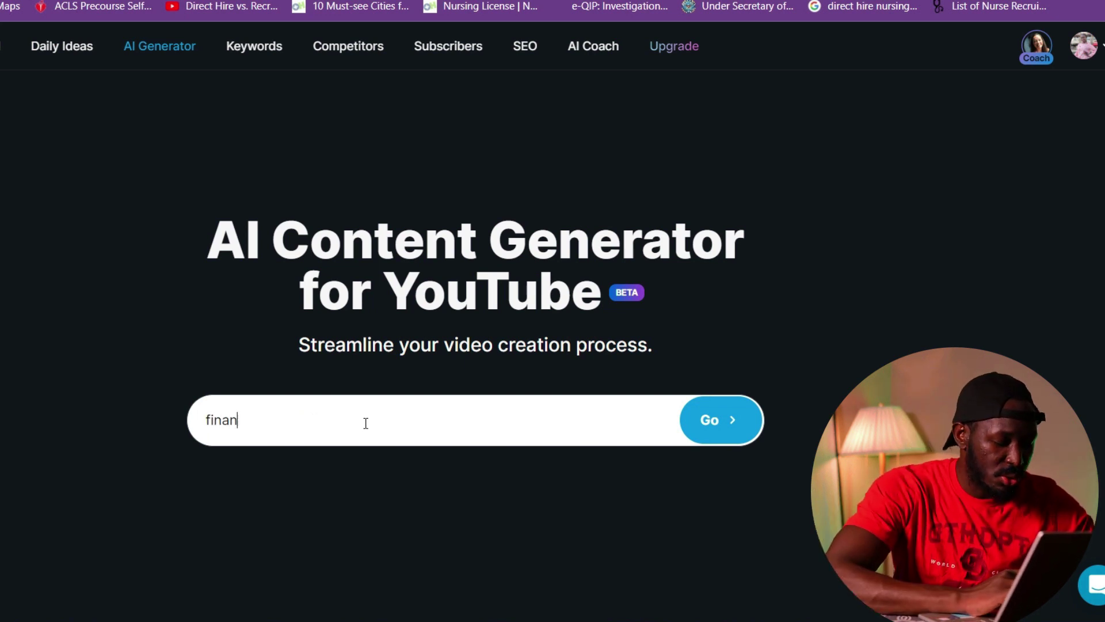
{"action": "type", "text": "cial distress in america"}
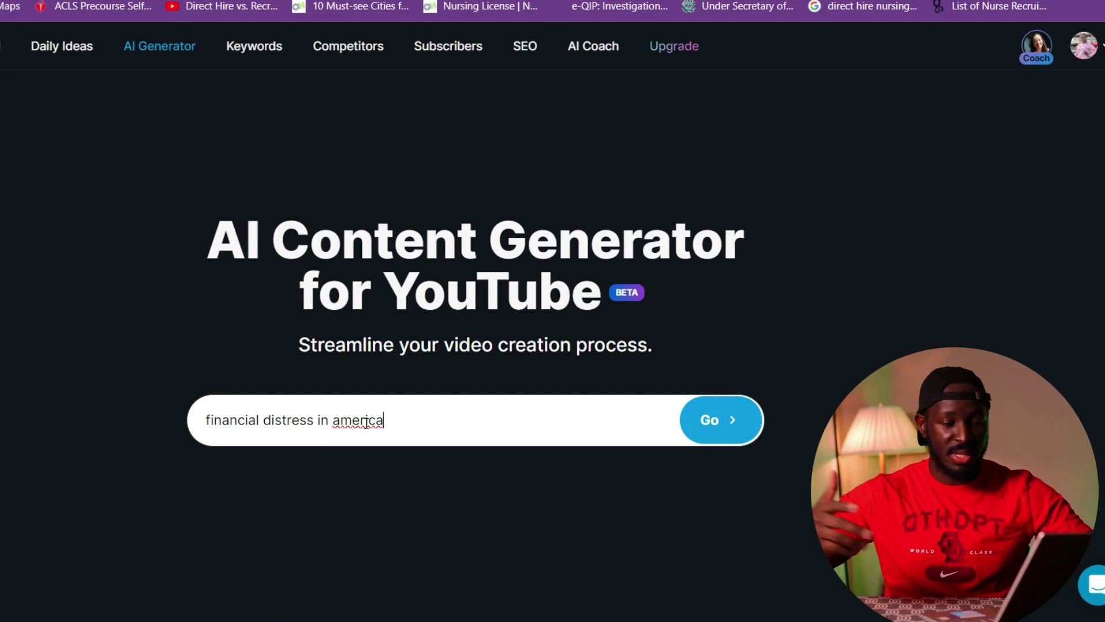
{"action": "key", "text": "Return"}
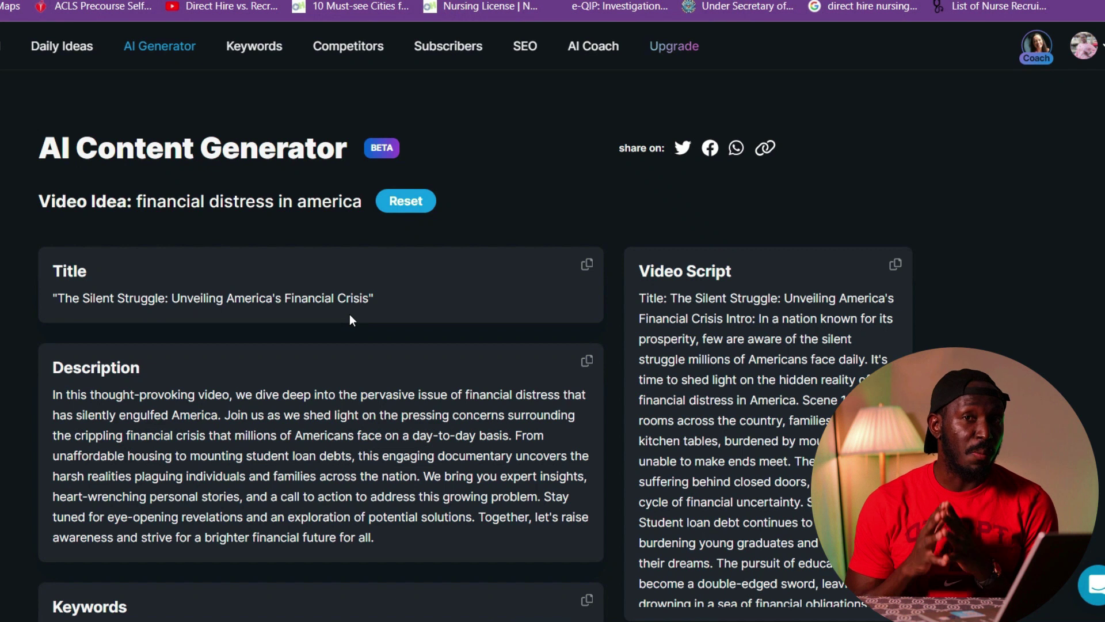
Replace the uploaded video's title with the generated one, The Silent Struggle: Unveiling America's Financial Crisis, without the quotation mark.
{"action": "left_click_drag", "start_coordinate": [354, 313], "coordinate": [60, 297]}
{"action": "key", "text": "ctrl+c"}
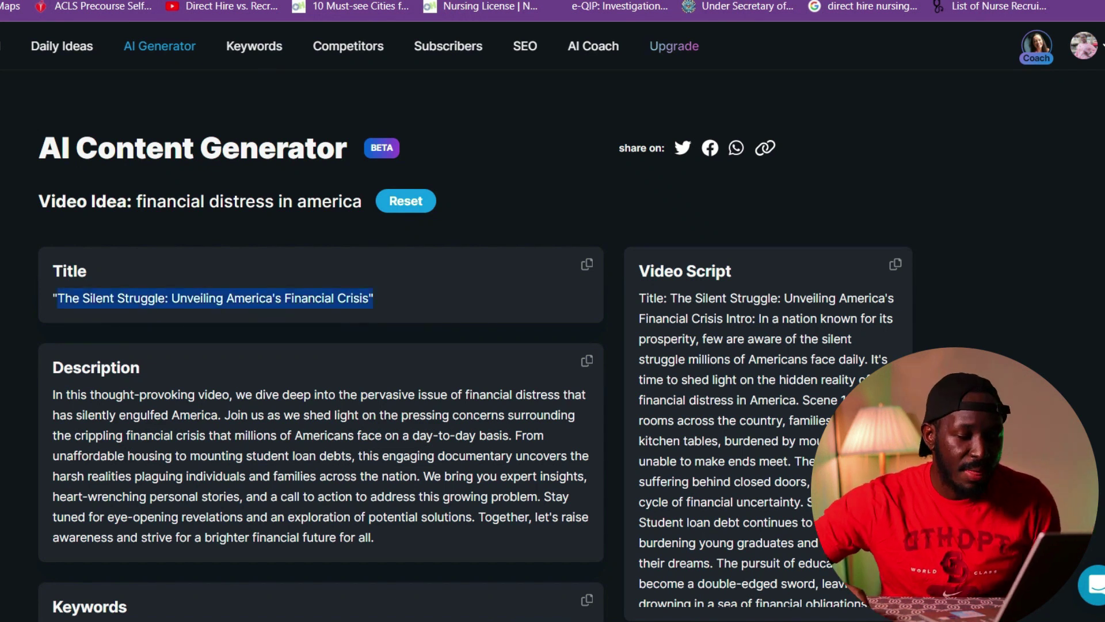
{"action": "key", "text": "alt+Tab"}
{"action": "left_click_drag", "start_coordinate": [310, 267], "coordinate": [118, 269]}
{"action": "key", "text": "ctrl+v"}
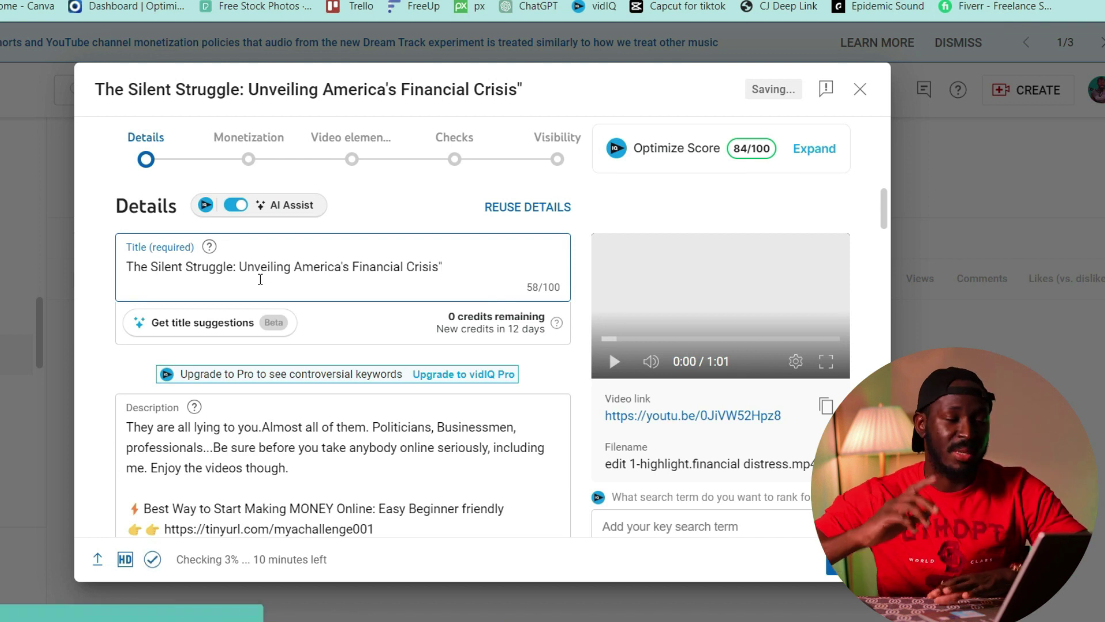
{"action": "key", "text": "BackSpace"}
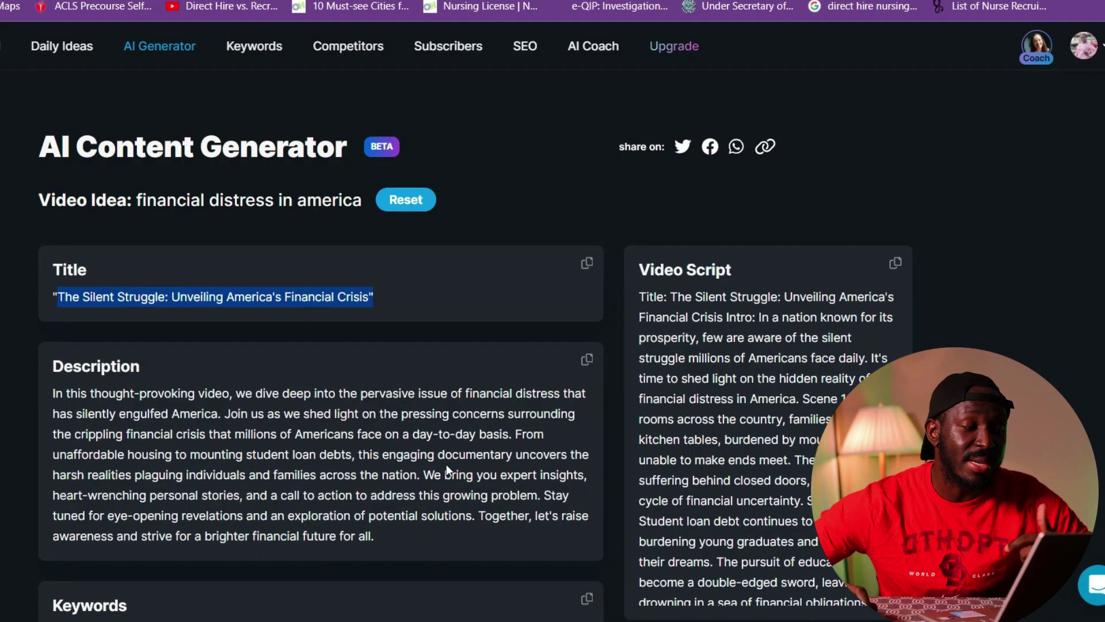
Copy the generated description and insert it above the existing text in the uploaded video's description, leaving blank lines between them.
{"action": "scroll", "coordinate": [447, 464], "scroll_direction": "down", "scroll_amount": 3}
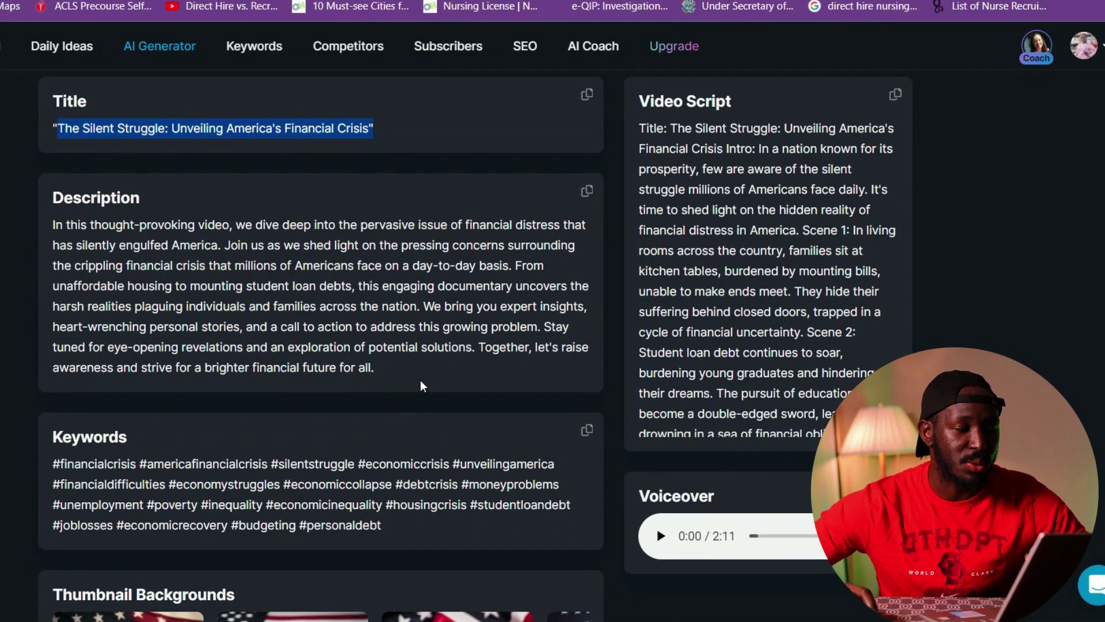
{"action": "left_click_drag", "start_coordinate": [394, 377], "coordinate": [54, 241]}
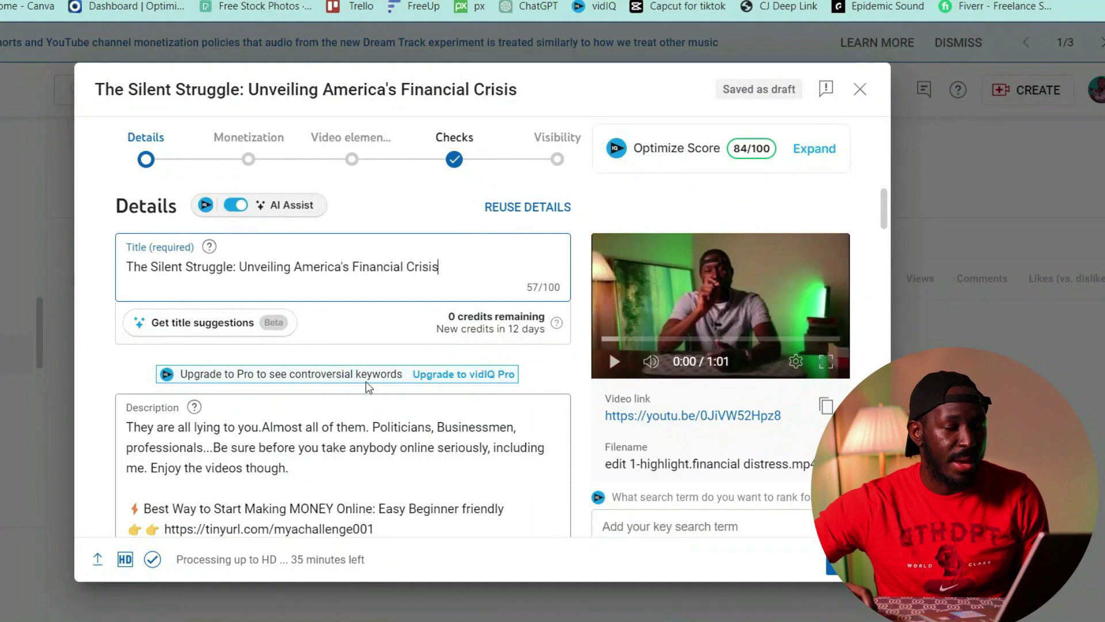
{"action": "left_click", "coordinate": [126, 428]}
{"action": "key", "text": "Return"}
{"action": "key", "text": "Return"}
{"action": "key", "text": "Return"}
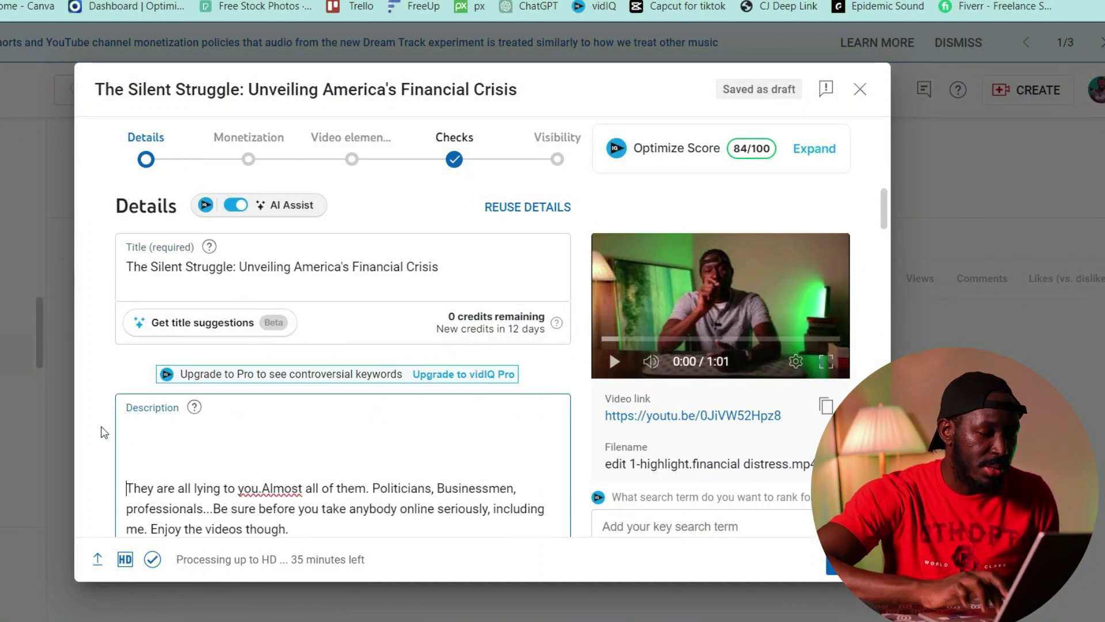
{"action": "key", "text": "ctrl+v"}
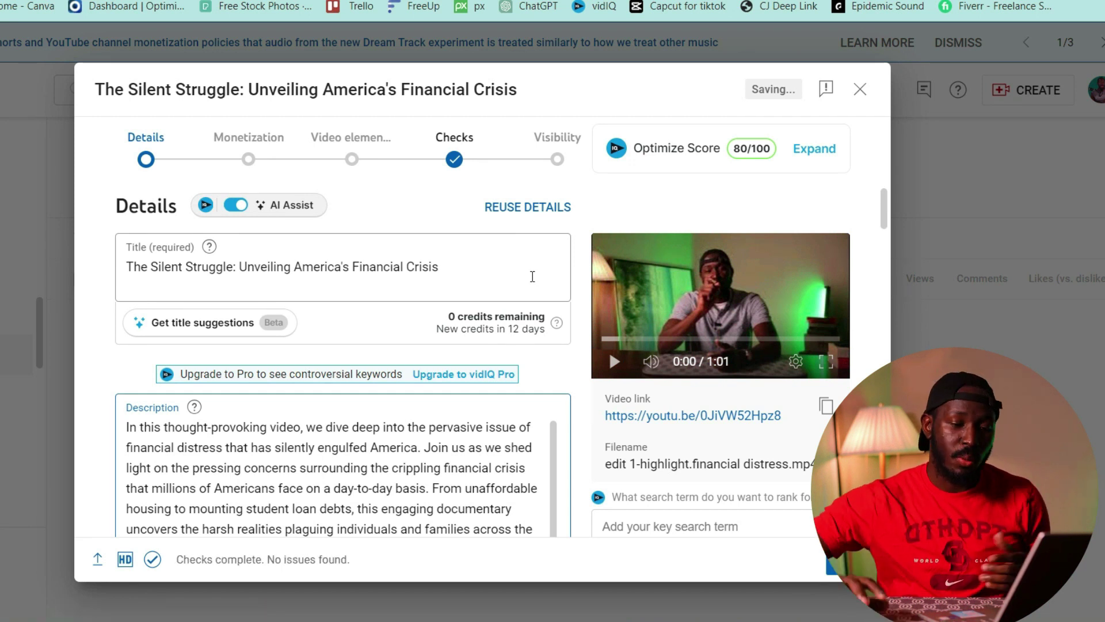
Look through the saved sticky note for tools and social links, and return to the video details.
{"action": "left_click", "coordinate": [758, 619]}
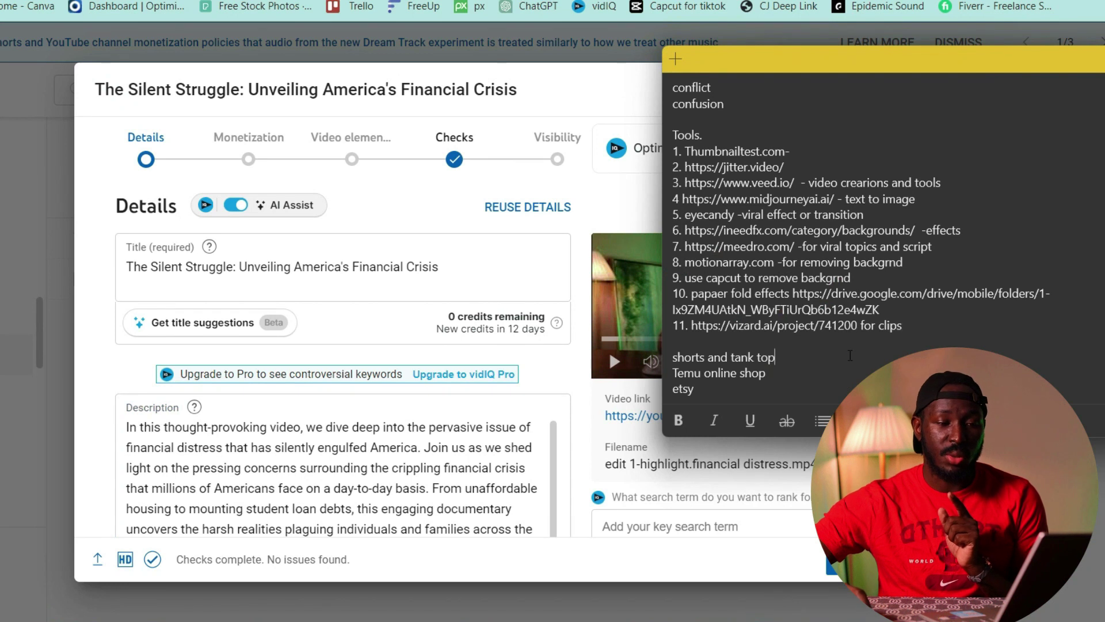
{"action": "scroll", "coordinate": [829, 270], "scroll_direction": "down", "scroll_amount": 2}
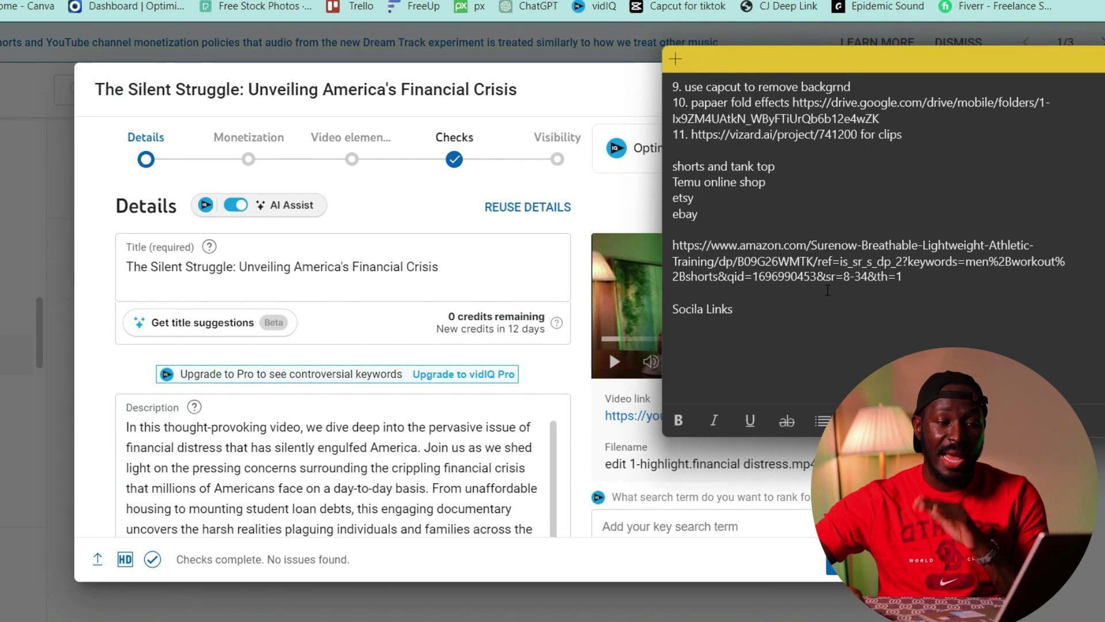
{"action": "scroll", "coordinate": [828, 238], "scroll_direction": "up", "scroll_amount": 5}
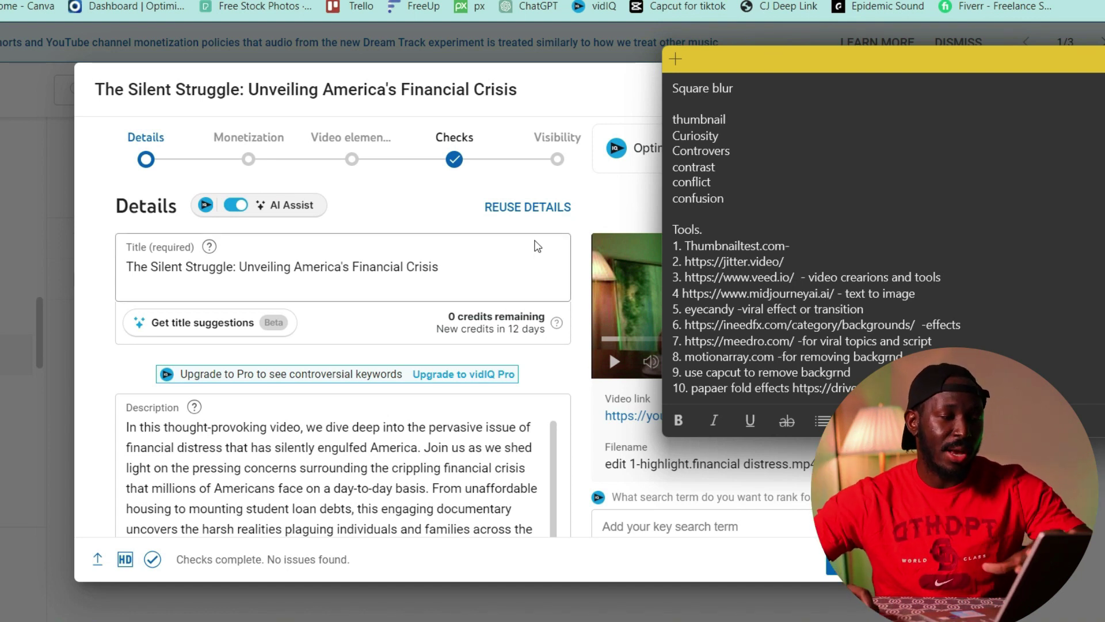
{"action": "left_click", "coordinate": [585, 208]}
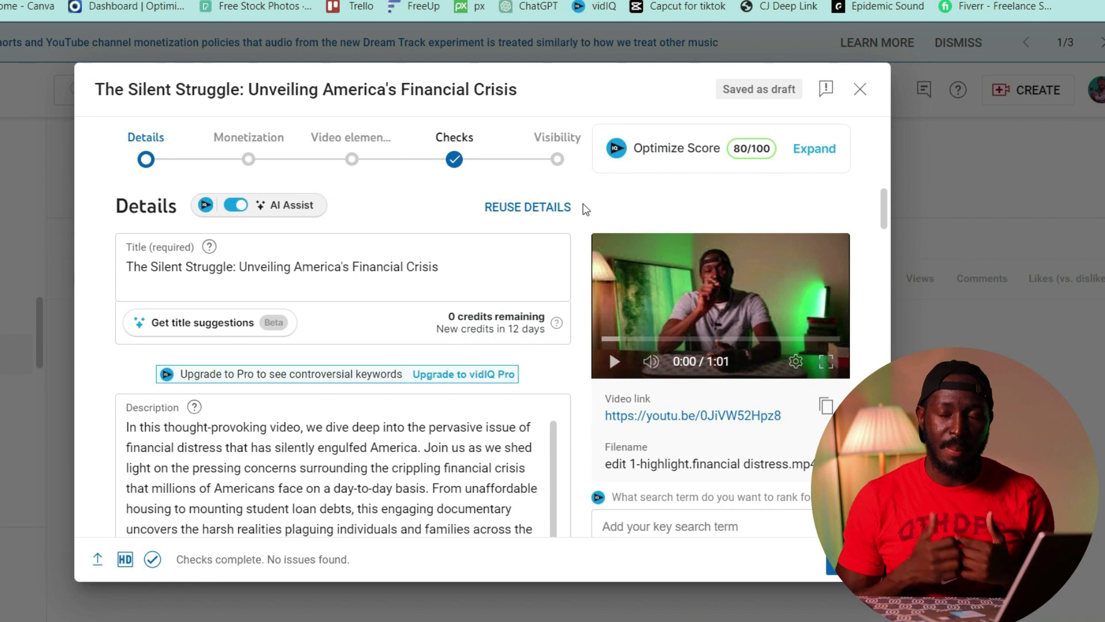
Review the whole video description, including its social media links, disclaimer and closing hashtags.
{"action": "scroll", "coordinate": [334, 477], "scroll_direction": "down", "scroll_amount": 1}
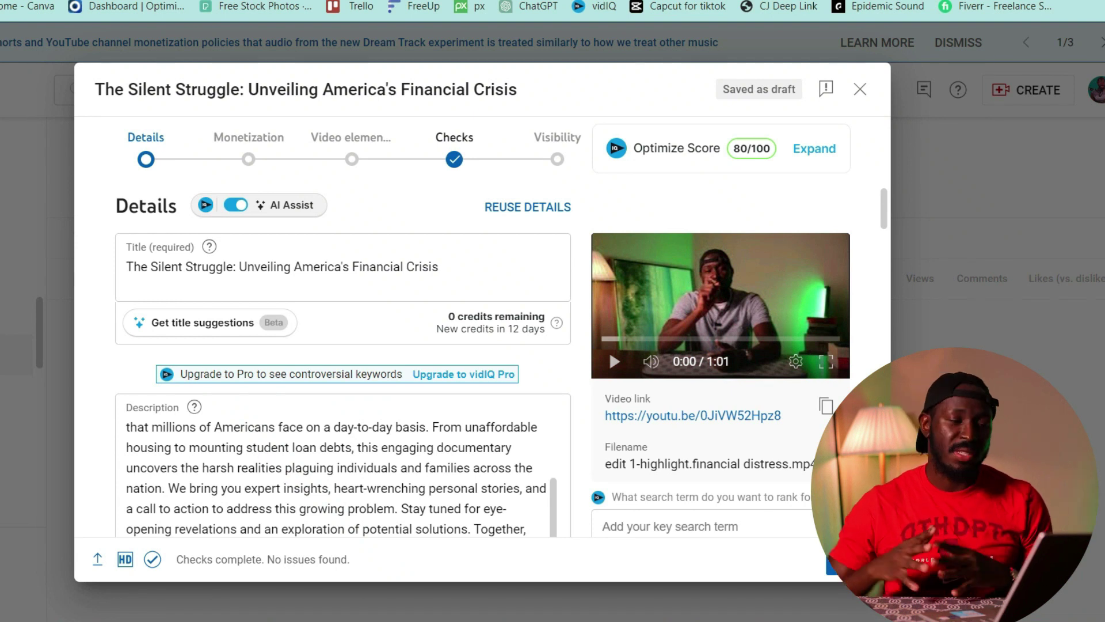
{"action": "scroll", "coordinate": [518, 466], "scroll_direction": "up", "scroll_amount": 2}
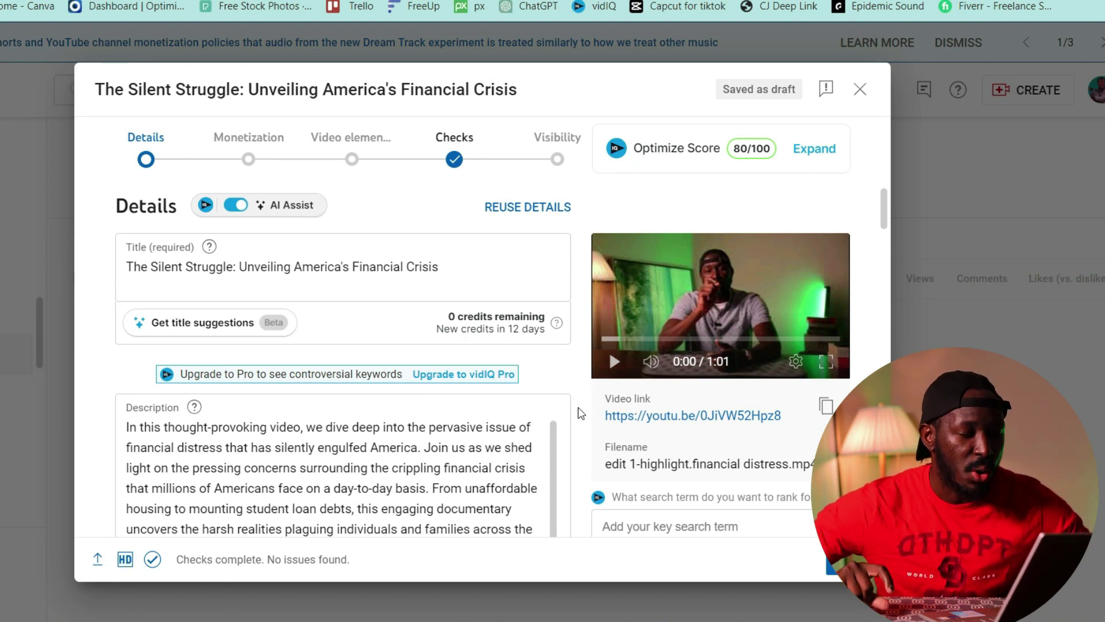
{"action": "scroll", "coordinate": [334, 477], "scroll_direction": "down", "scroll_amount": 1}
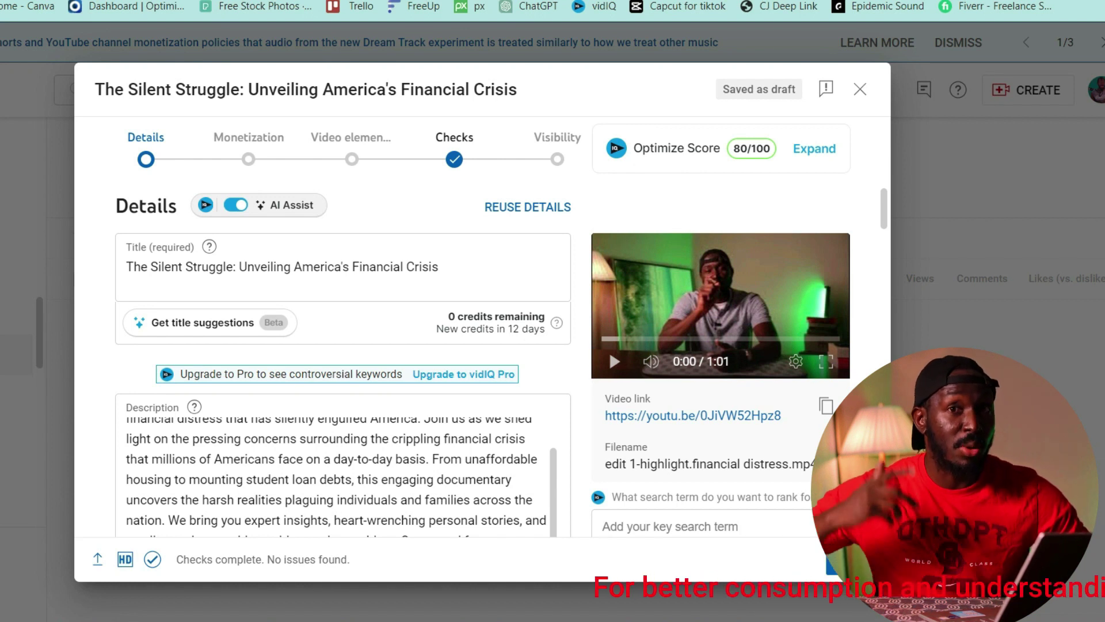
{"action": "scroll", "coordinate": [336, 478], "scroll_direction": "down", "scroll_amount": 1}
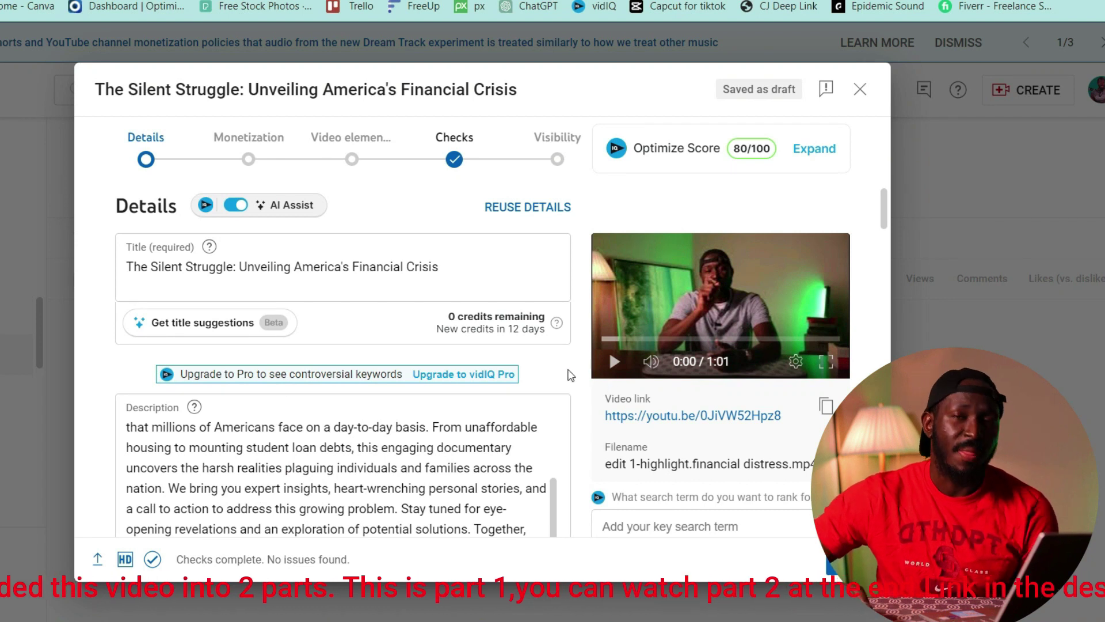
{"action": "scroll", "coordinate": [573, 371], "scroll_direction": "down", "scroll_amount": 10}
{"action": "scroll", "coordinate": [359, 377], "scroll_direction": "down", "scroll_amount": 5}
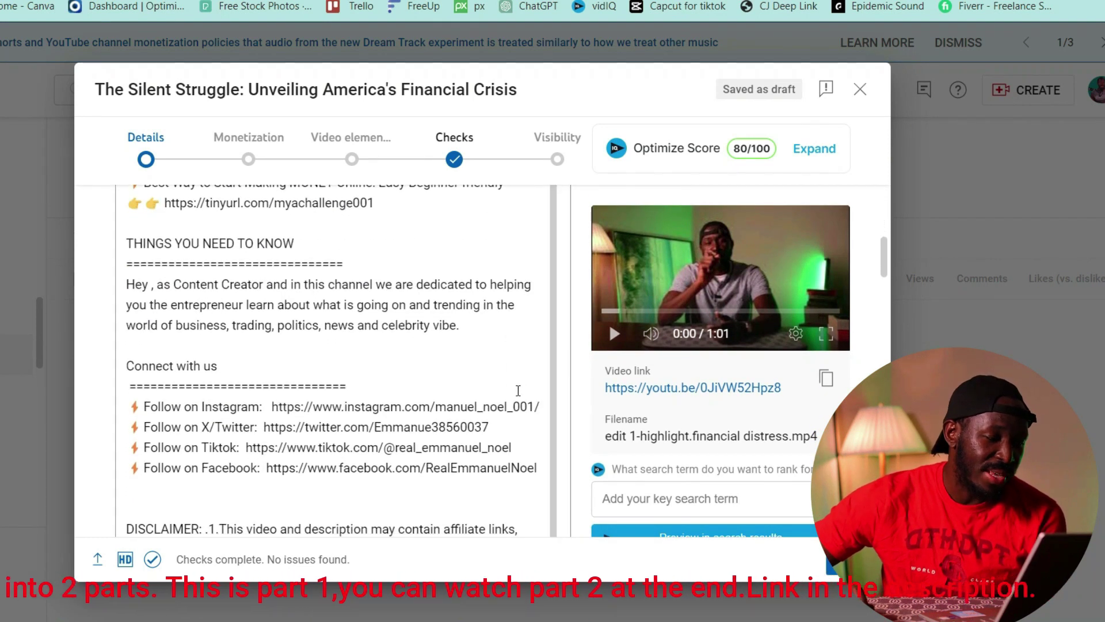
{"action": "scroll", "coordinate": [359, 376], "scroll_direction": "down", "scroll_amount": 2}
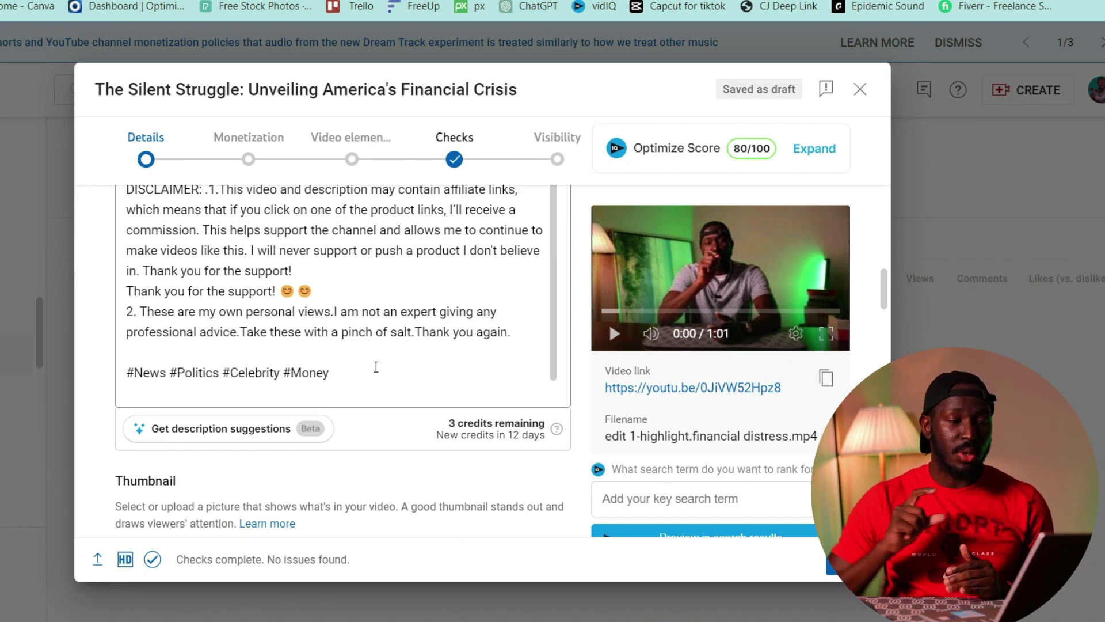
Replace the closing hashtags of the video description with a "timestamp:" heading and start a new line below it.
{"action": "left_click", "coordinate": [516, 333]}
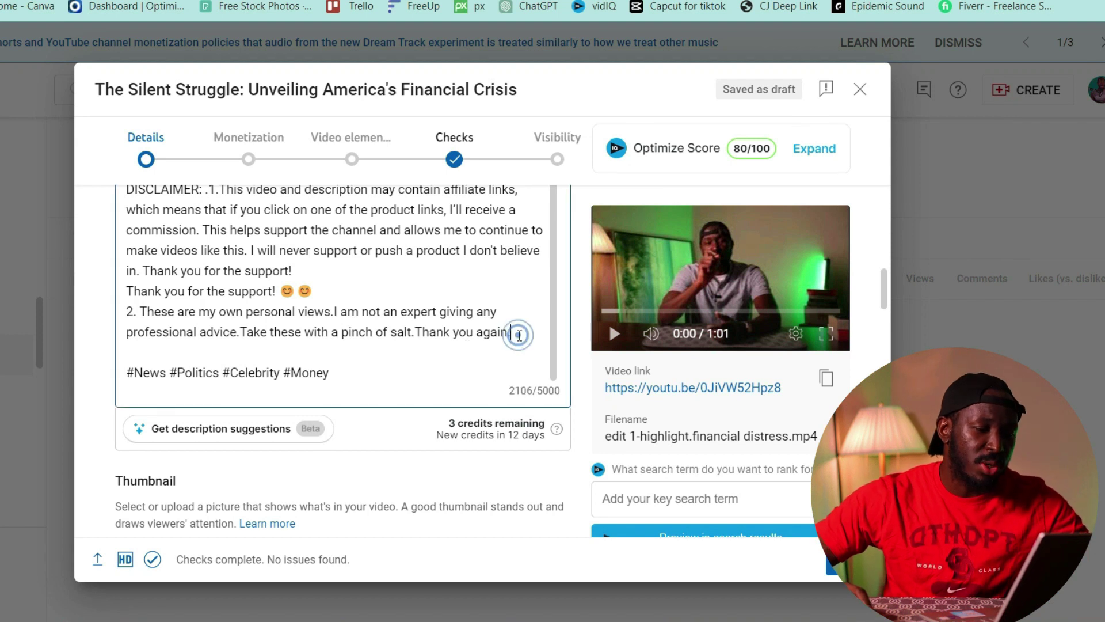
{"action": "key", "text": "Down"}
{"action": "key", "text": "Down"}
{"action": "key", "text": "shift+ctrl+End"}
{"action": "key", "text": "BackSpace"}
{"action": "type", "text": "timestamp:"}
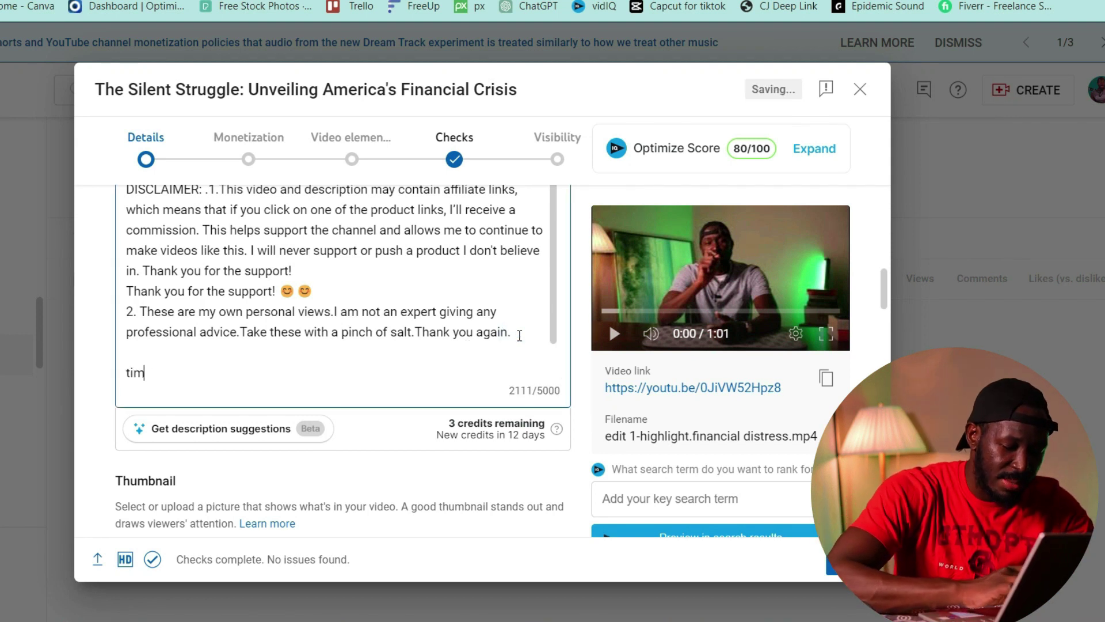
{"action": "key", "text": "Return"}
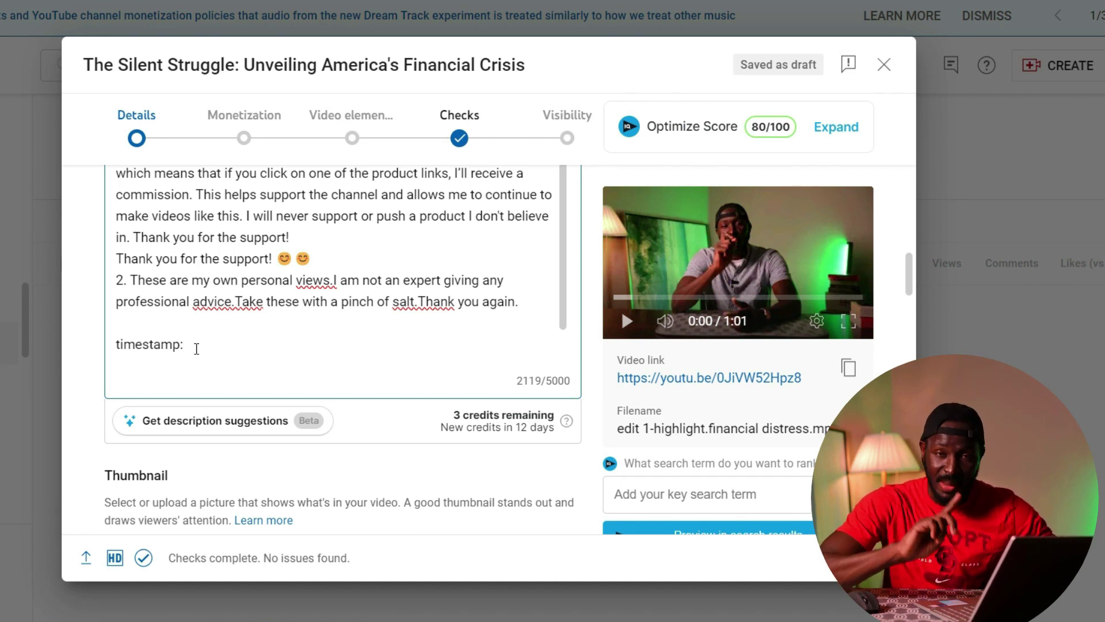
Add the first timestamp entry, 00:00 introduction to financial distress, below the heading and correct its misspelled word.
{"action": "type", "text": "00"}
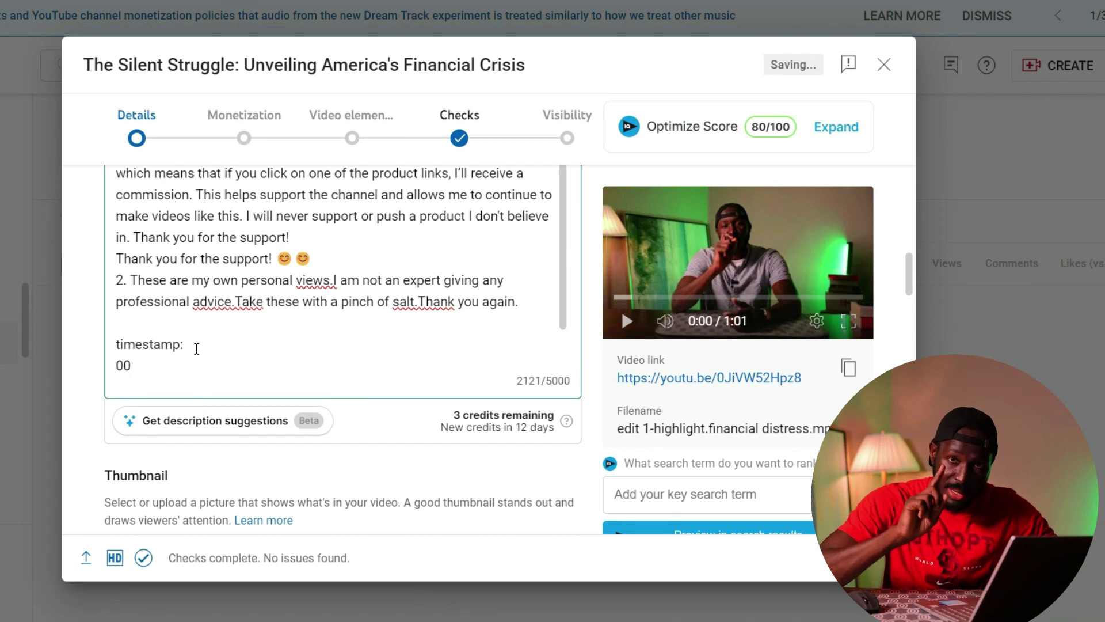
{"action": "type", "text": ":00"}
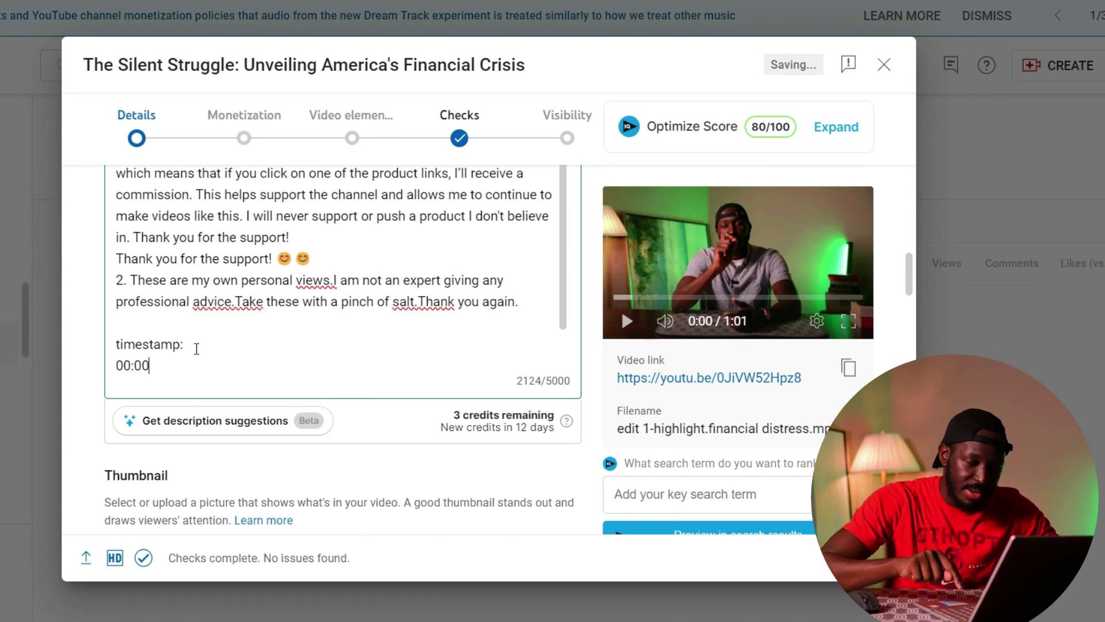
{"action": "type", "text": " introd"}
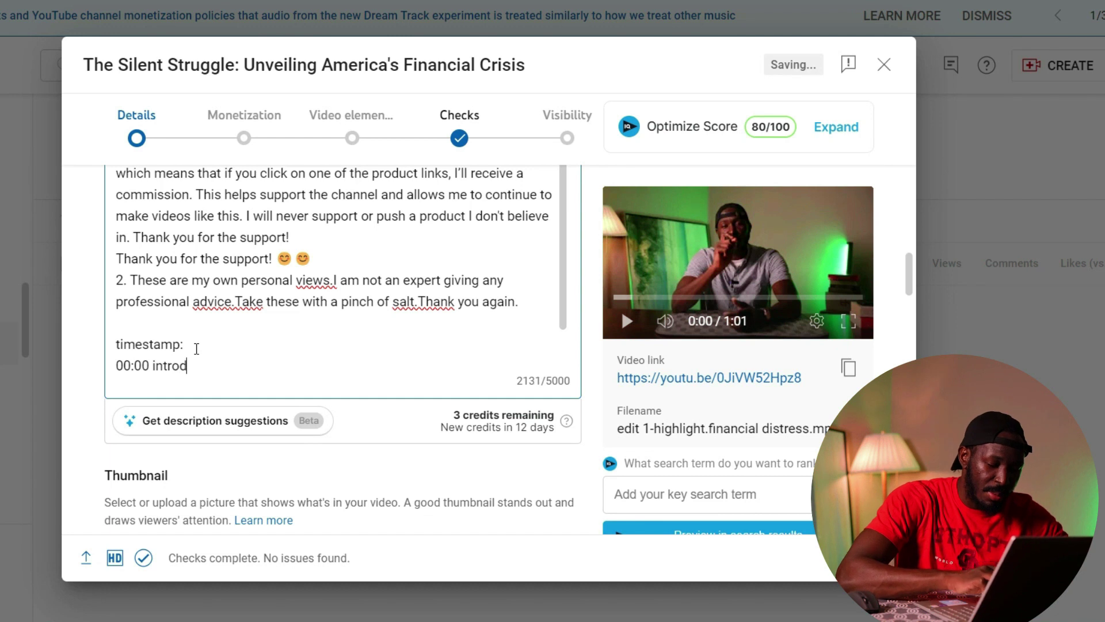
{"action": "type", "text": "ufctio"}
{"action": "key", "text": "BackSpace"}
{"action": "key", "text": "BackSpace"}
{"action": "key", "text": "BackSpace"}
{"action": "key", "text": "BackSpace"}
{"action": "key", "text": "BackSpace"}
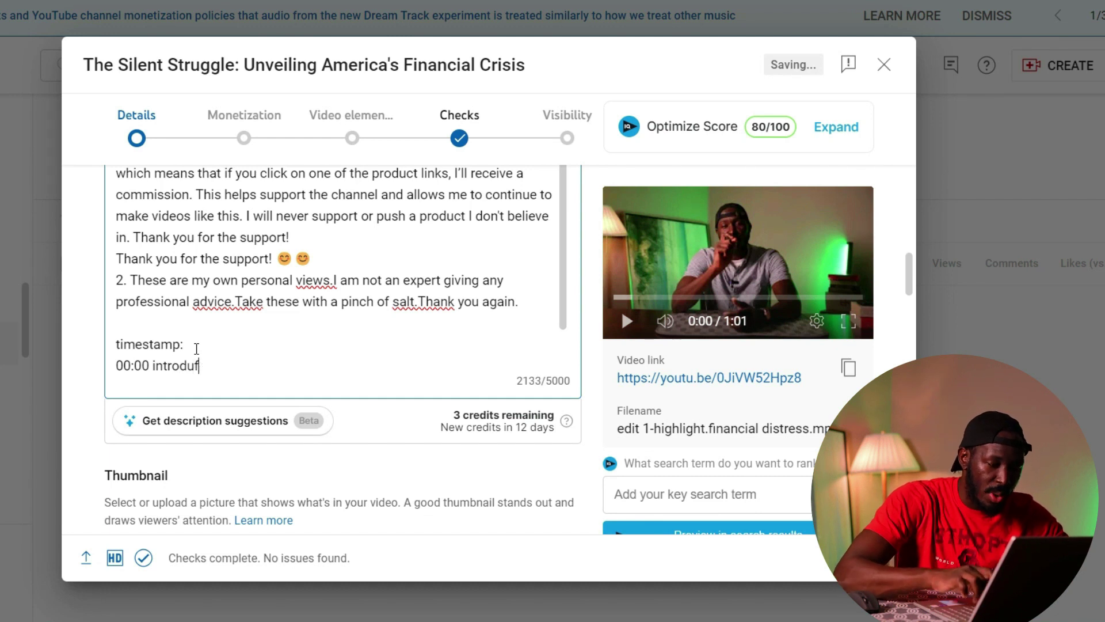
{"action": "type", "text": "tion to finan"}
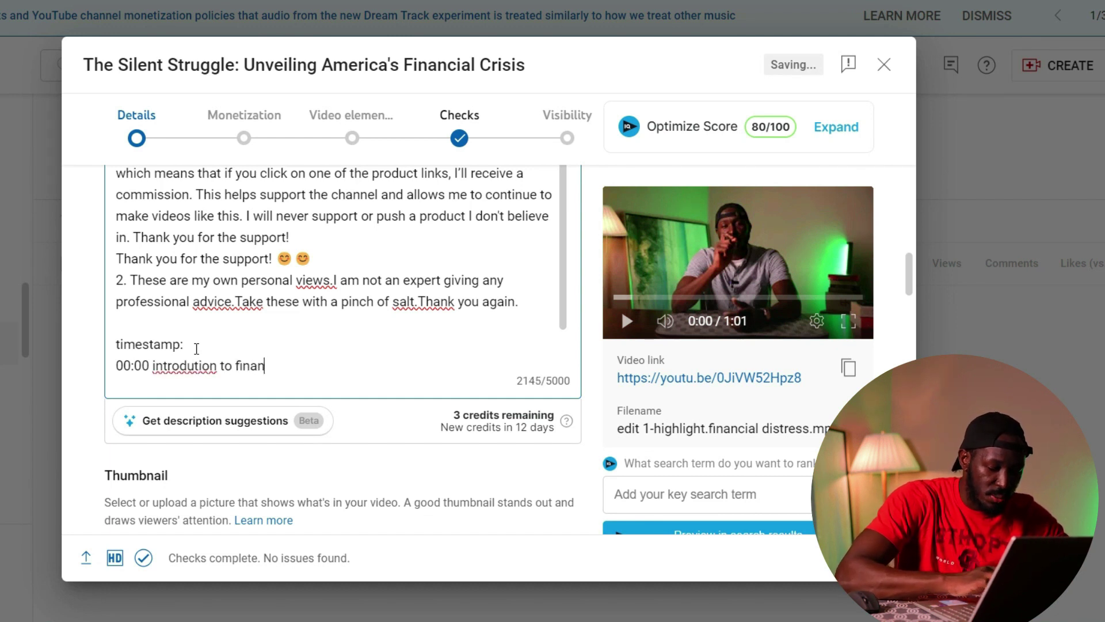
{"action": "type", "text": "cial distress"}
{"action": "key", "text": "Return"}
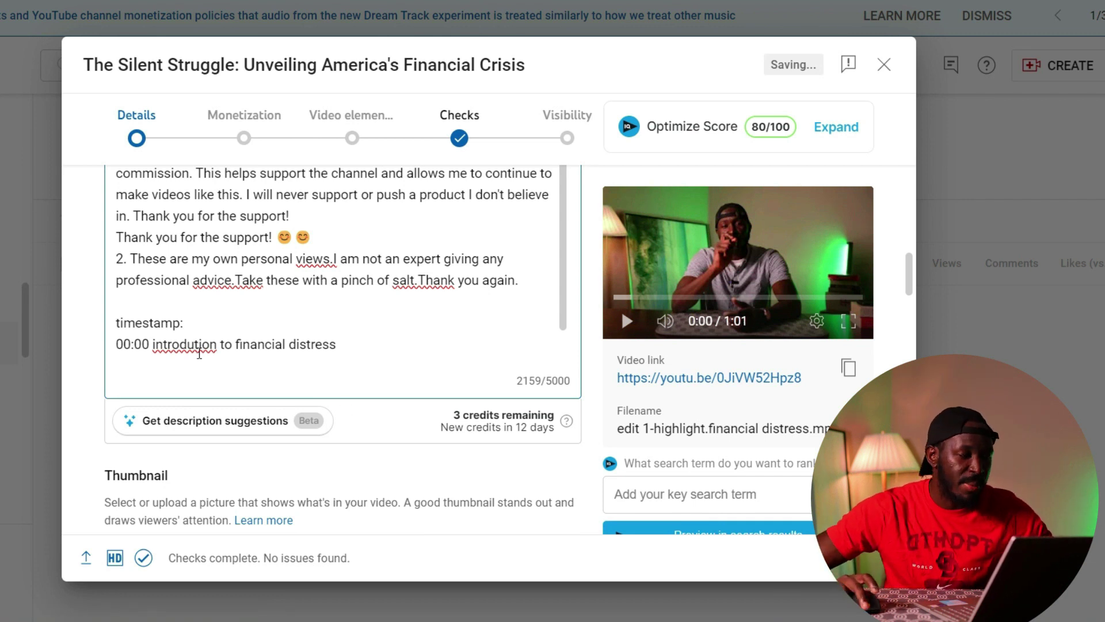
{"action": "right_click", "coordinate": [199, 348]}
{"action": "left_click", "coordinate": [230, 89]}
Add two more timestamp entries to the description: 00:30 what is financial distress and 01:25 what loan debt.
{"action": "left_click", "coordinate": [362, 349]}
{"action": "key", "text": "Return"}
{"action": "type", "text": "00:30"}
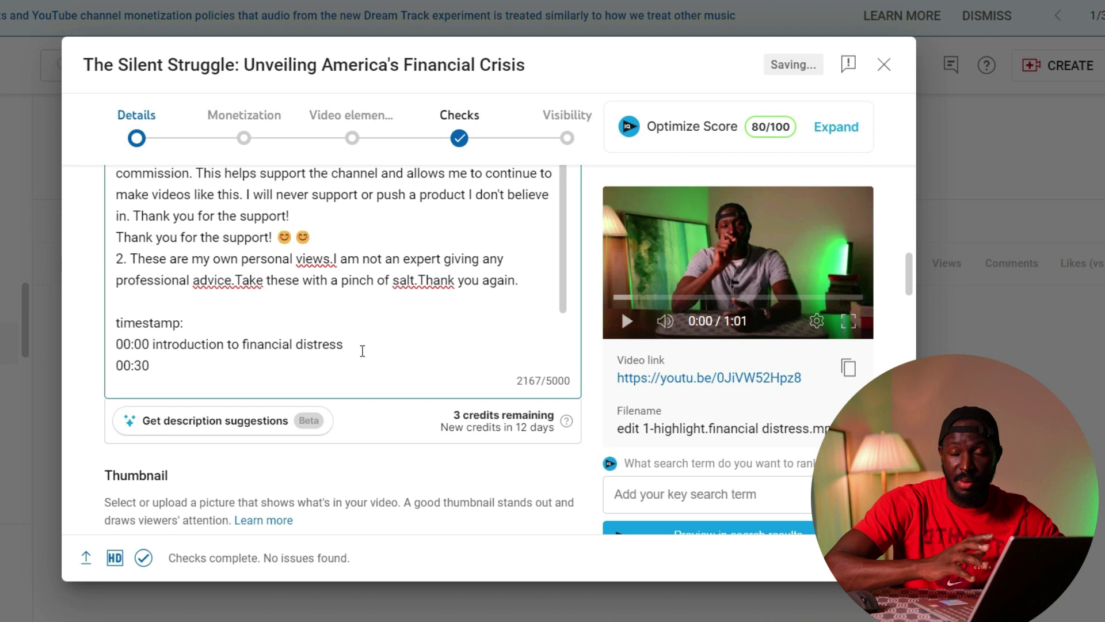
{"action": "type", "text": " what is financial distress"}
{"action": "key", "text": "Return"}
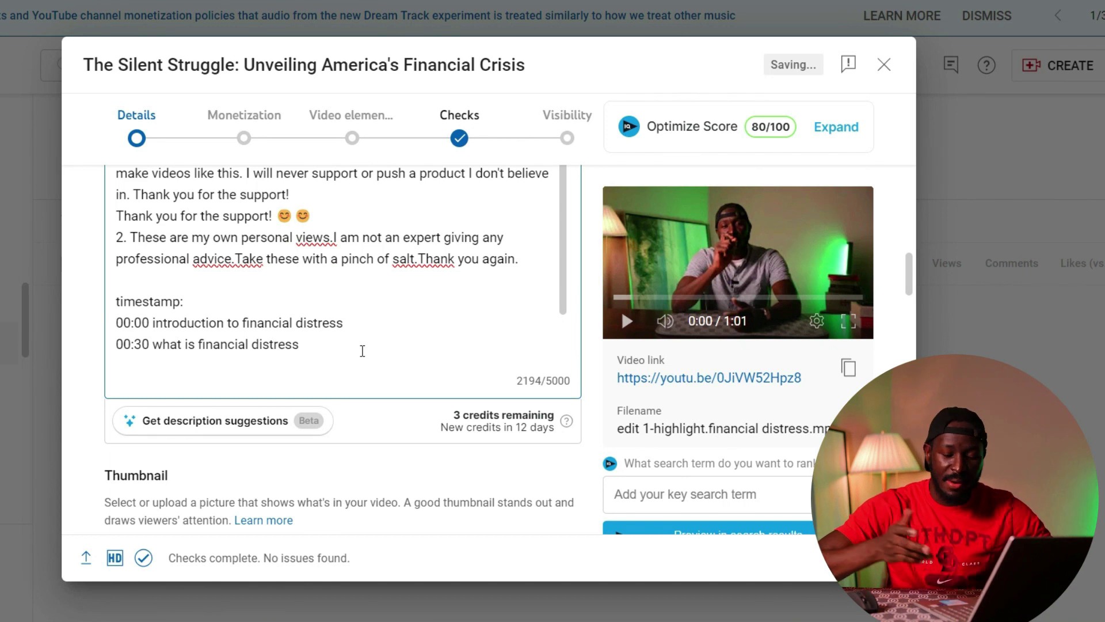
{"action": "type", "text": "01:"}
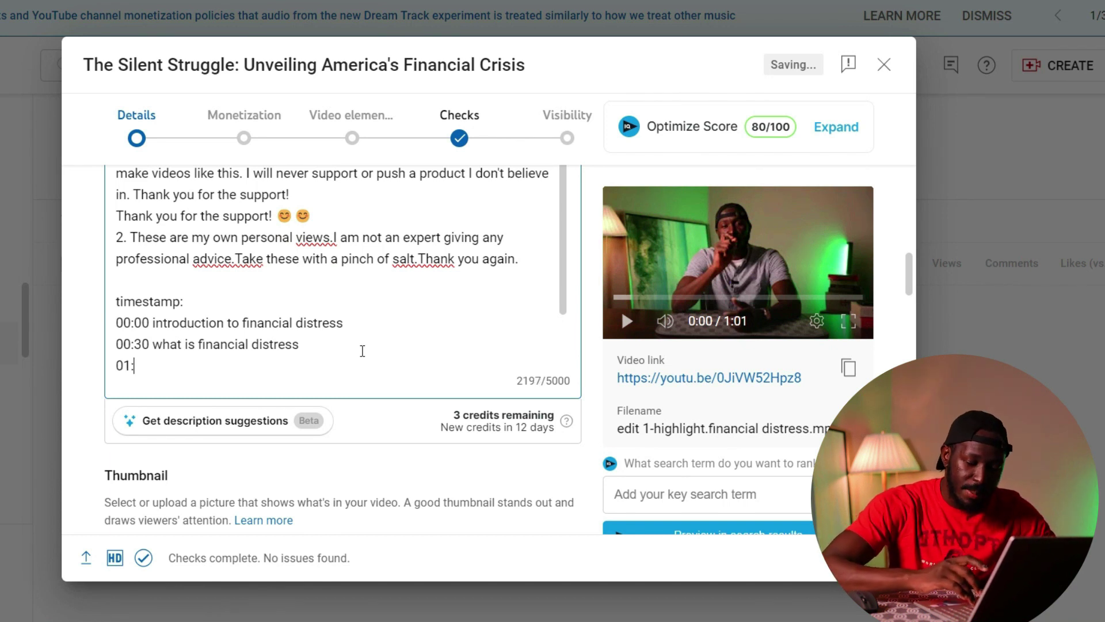
{"action": "type", "text": "25 "}
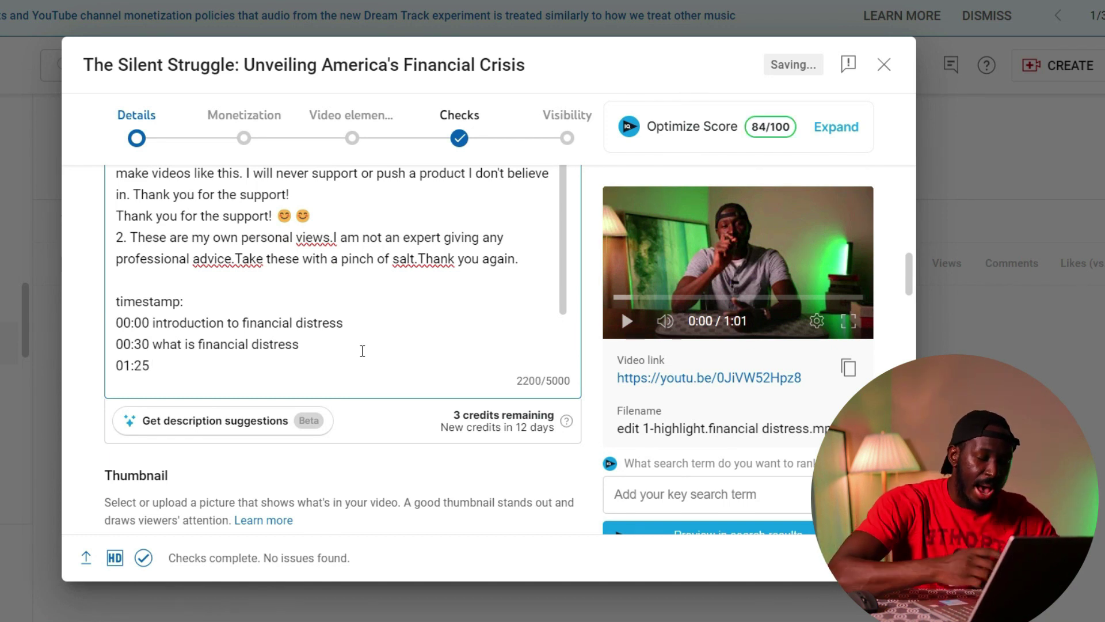
{"action": "type", "text": "what loan debt"}
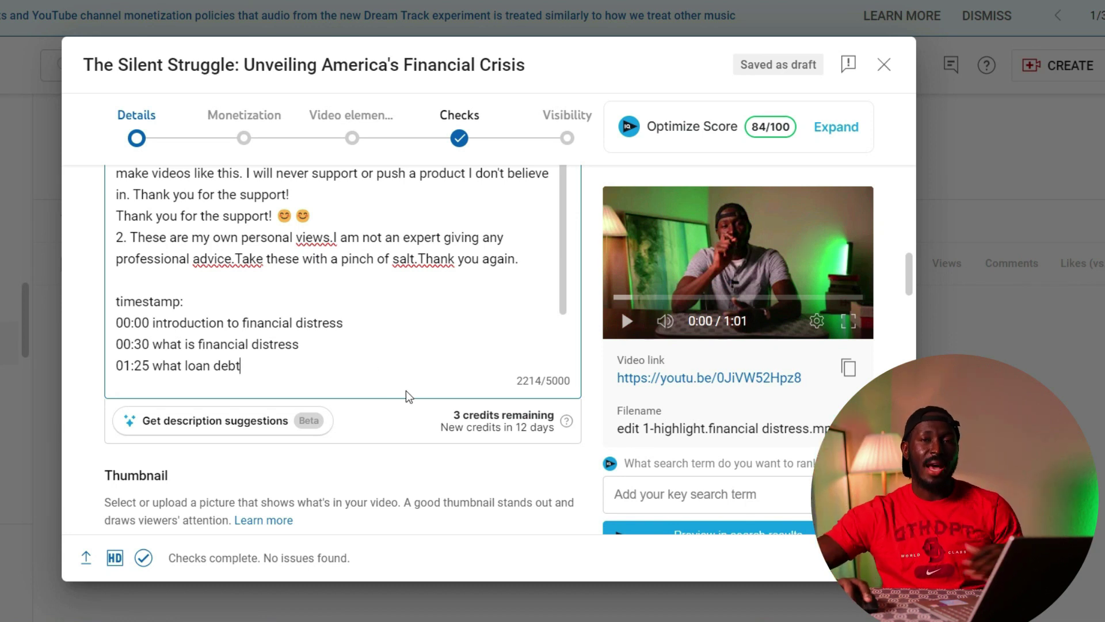
{"action": "scroll", "coordinate": [424, 386], "scroll_direction": "down", "scroll_amount": 3}
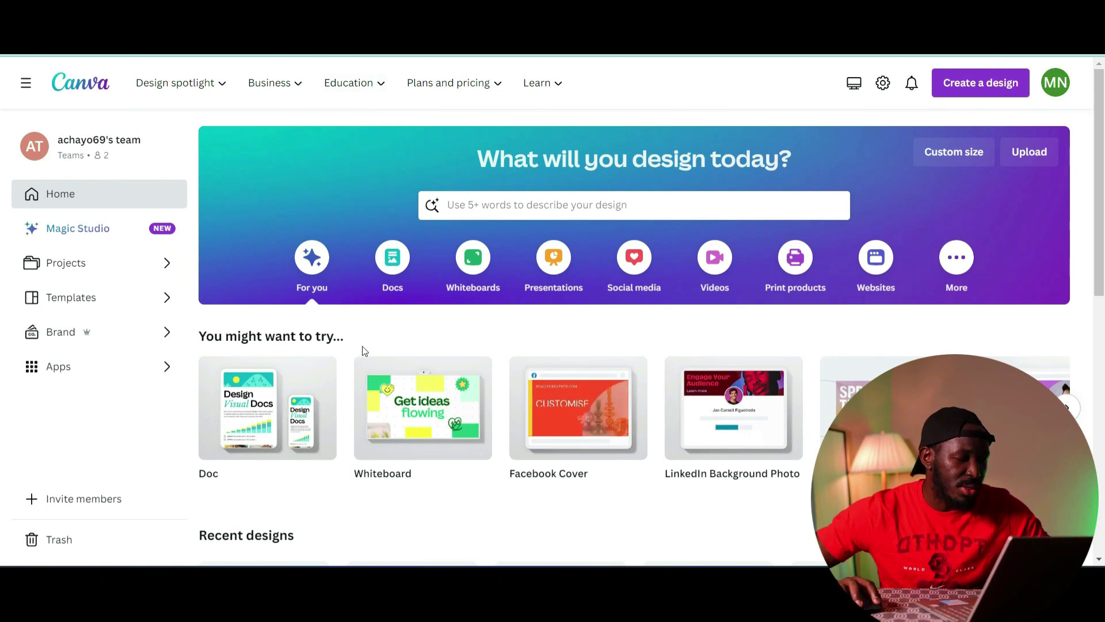
Switch to Canva, search its templates for youtube thumbnail and browse the matching designs.
{"action": "mouse_move", "coordinate": [434, 394]}
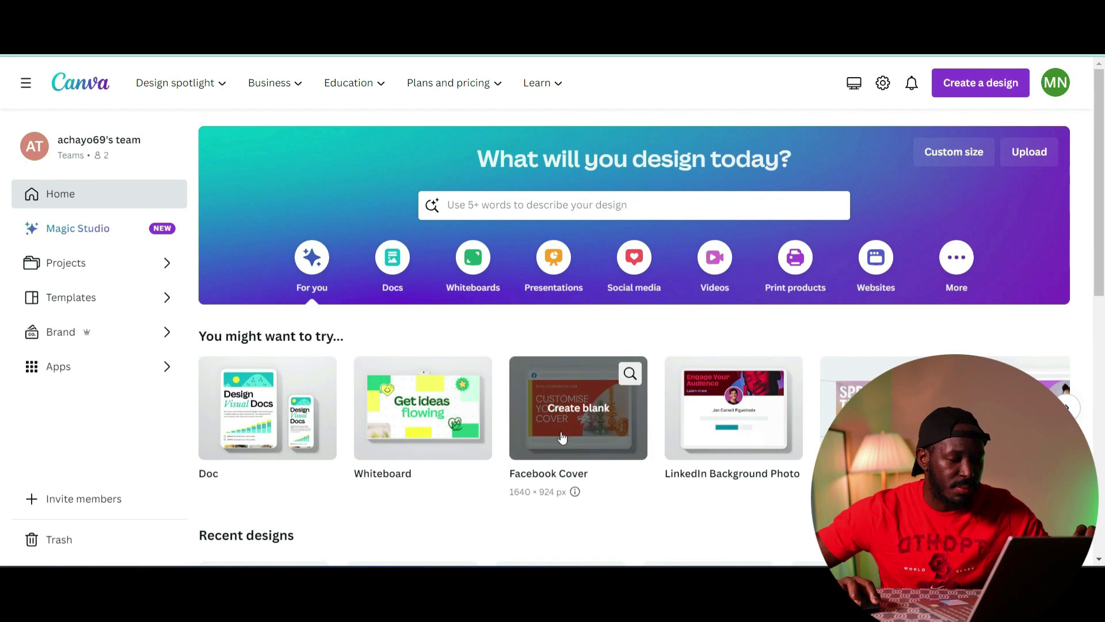
{"action": "mouse_move", "coordinate": [728, 436]}
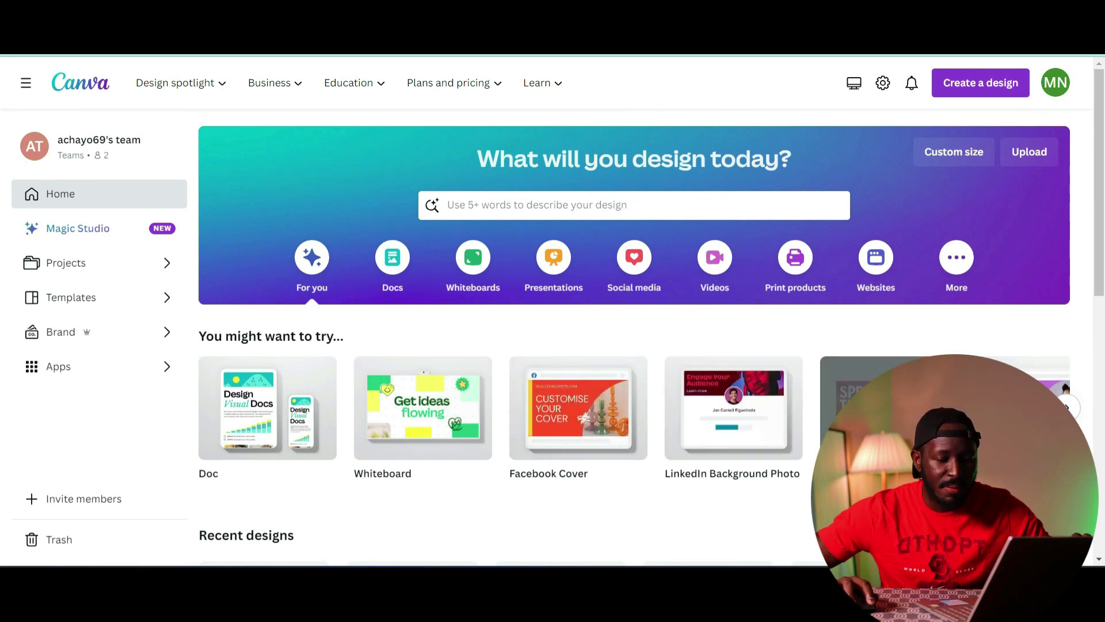
{"action": "scroll", "coordinate": [537, 333], "scroll_direction": "down", "scroll_amount": 4}
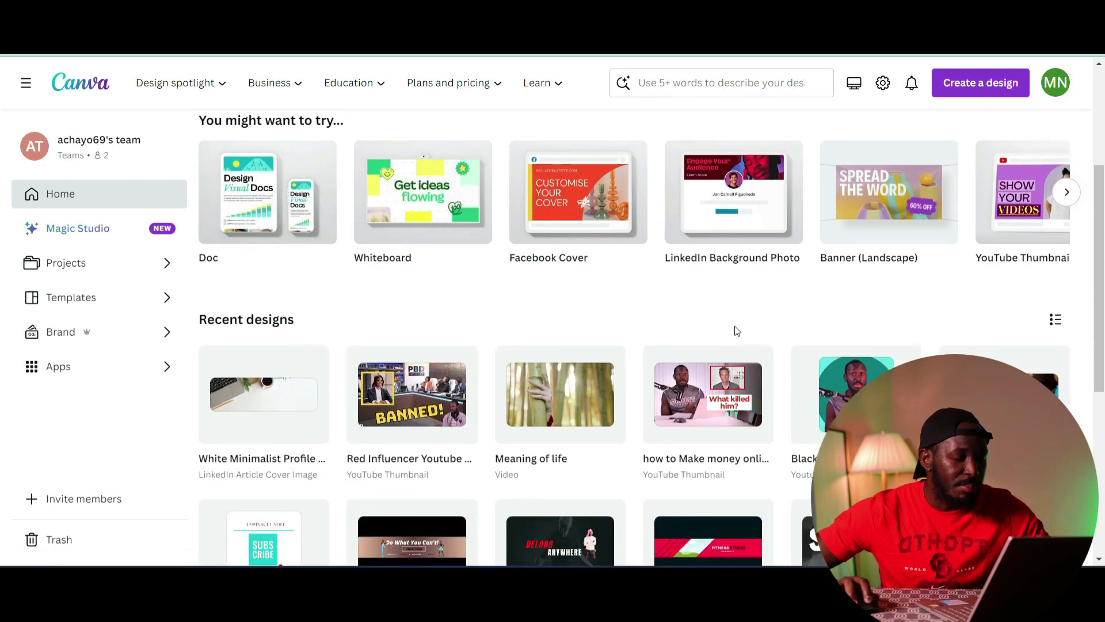
{"action": "scroll", "coordinate": [850, 341], "scroll_direction": "up", "scroll_amount": 3}
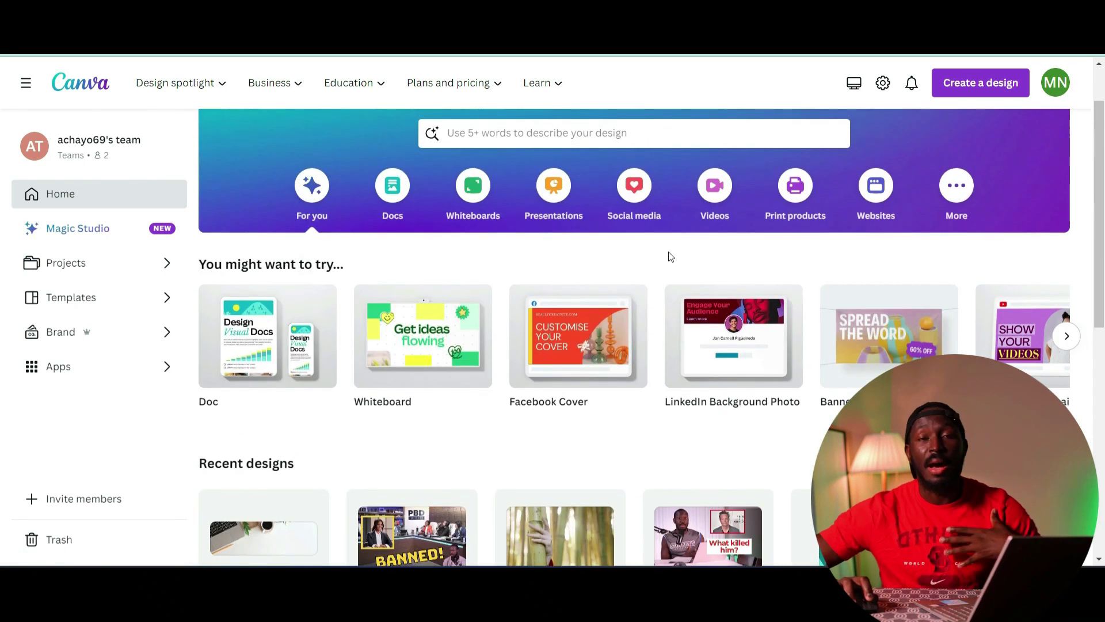
{"action": "left_click", "coordinate": [620, 131]}
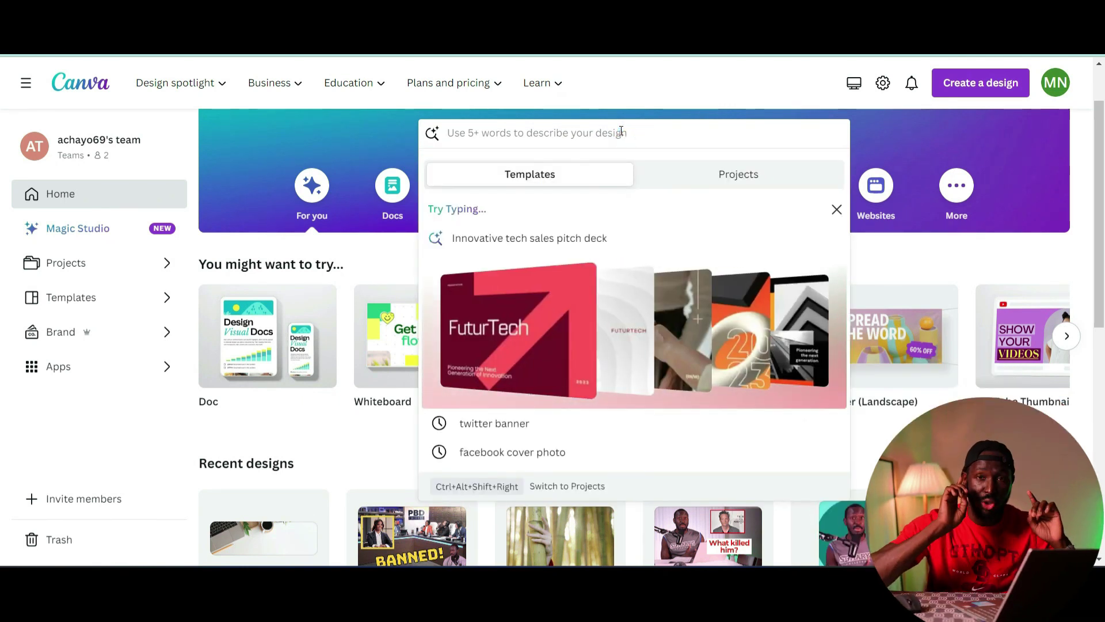
{"action": "type", "text": "youtube thumbnail"}
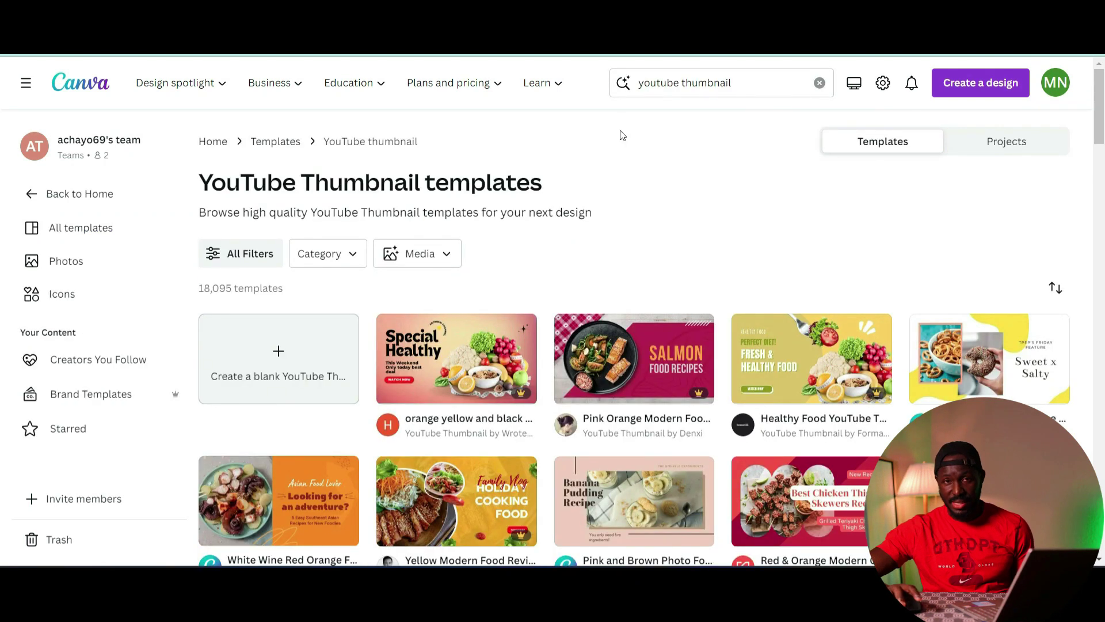
{"action": "scroll", "coordinate": [621, 155], "scroll_direction": "down", "scroll_amount": 3}
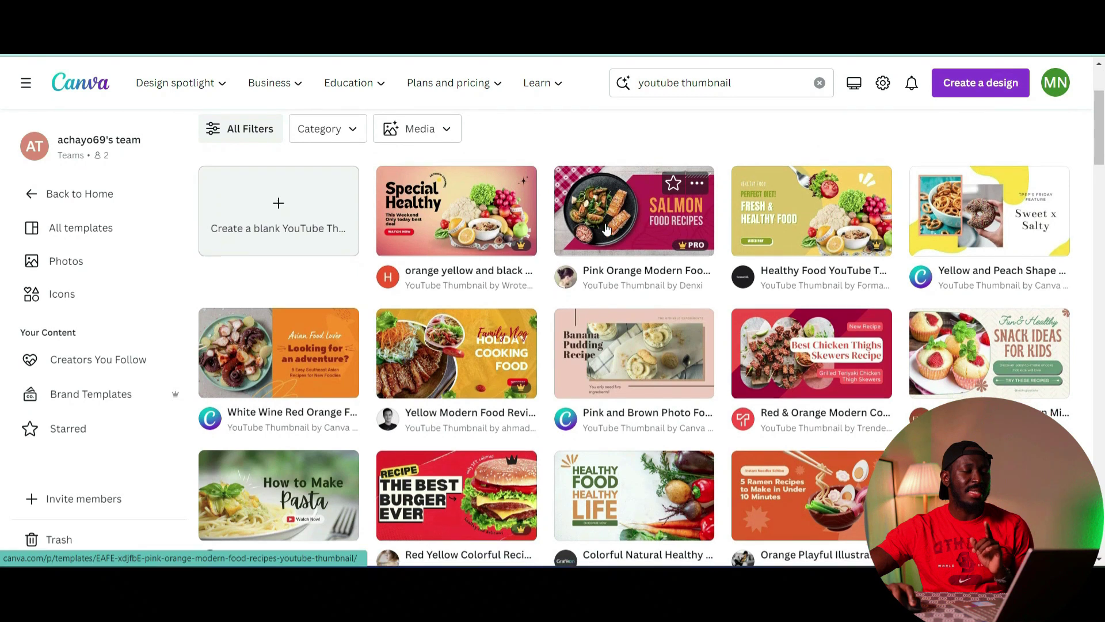
{"action": "scroll", "coordinate": [606, 229], "scroll_direction": "down", "scroll_amount": 4}
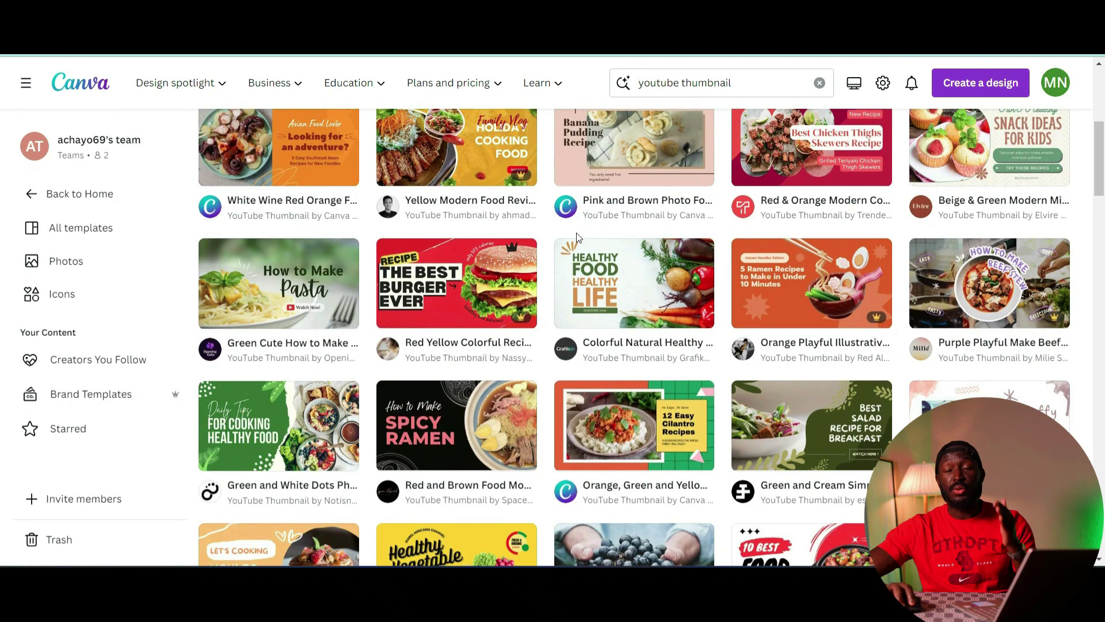
{"action": "scroll", "coordinate": [578, 236], "scroll_direction": "down", "scroll_amount": 3}
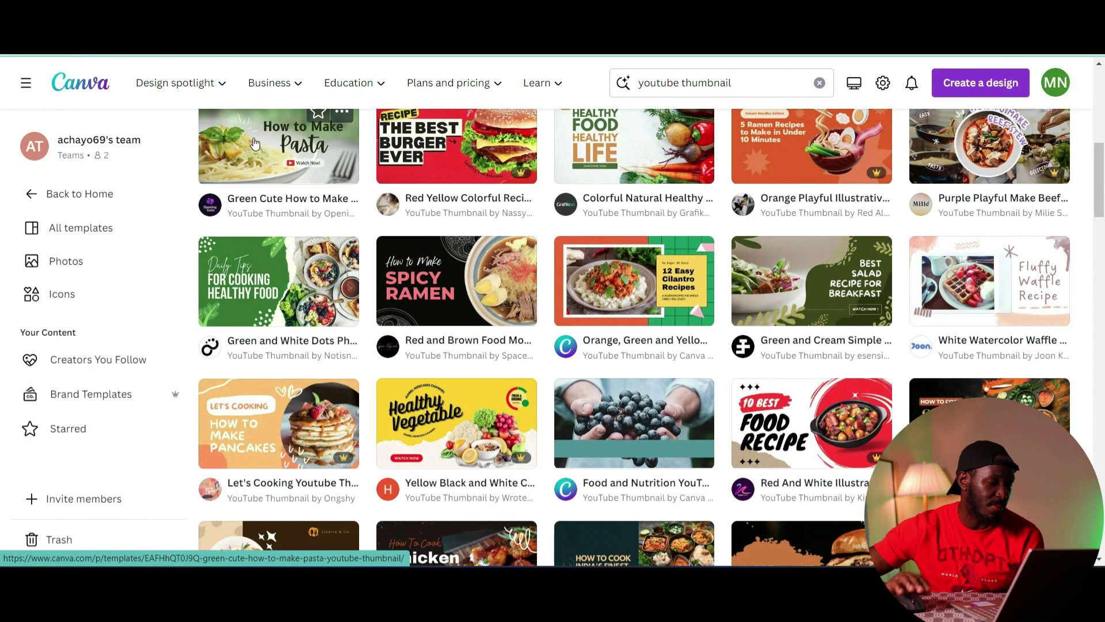
Browse all Canva template categories, expanding Business to view its design types.
{"action": "left_click", "coordinate": [75, 228]}
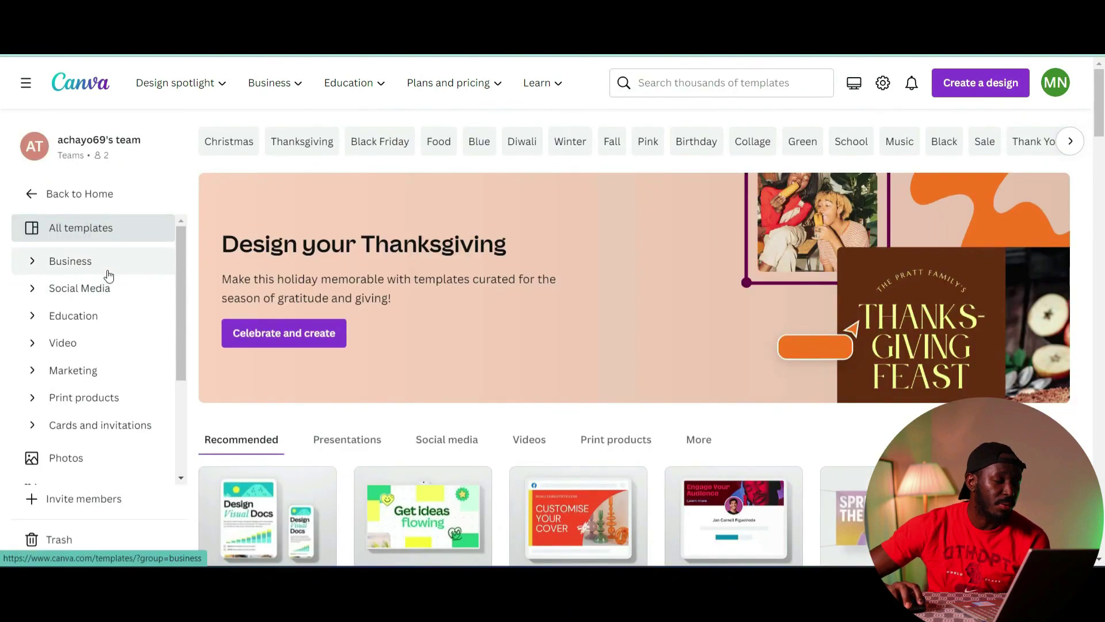
{"action": "scroll", "coordinate": [109, 275], "scroll_direction": "down", "scroll_amount": 3}
{"action": "scroll", "coordinate": [120, 323], "scroll_direction": "up", "scroll_amount": 1}
{"action": "scroll", "coordinate": [109, 299], "scroll_direction": "up", "scroll_amount": 2}
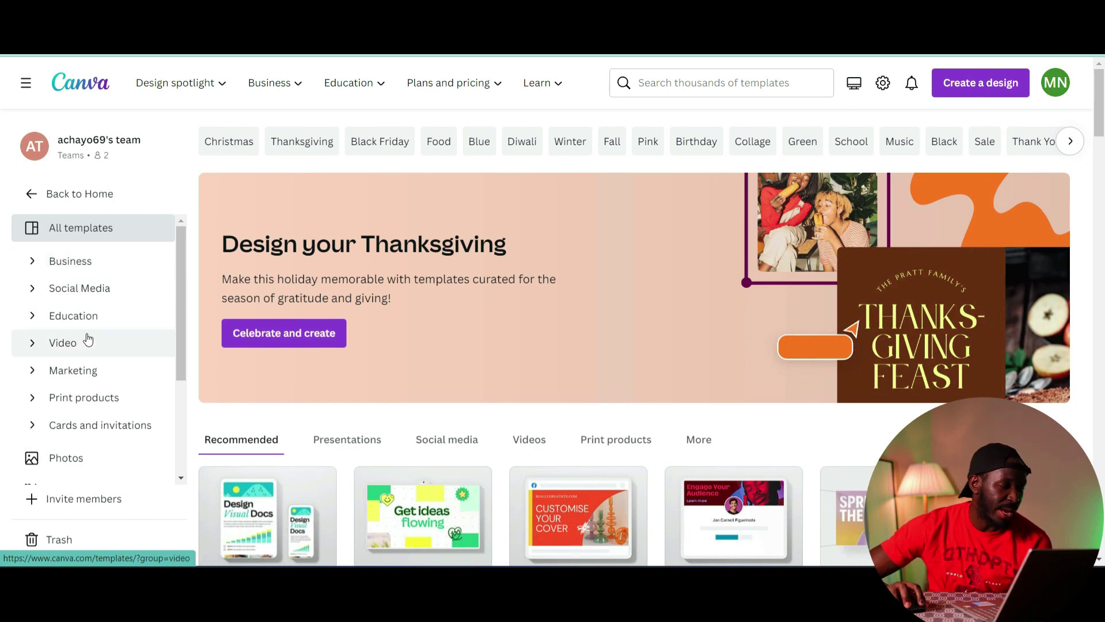
{"action": "left_click", "coordinate": [32, 261]}
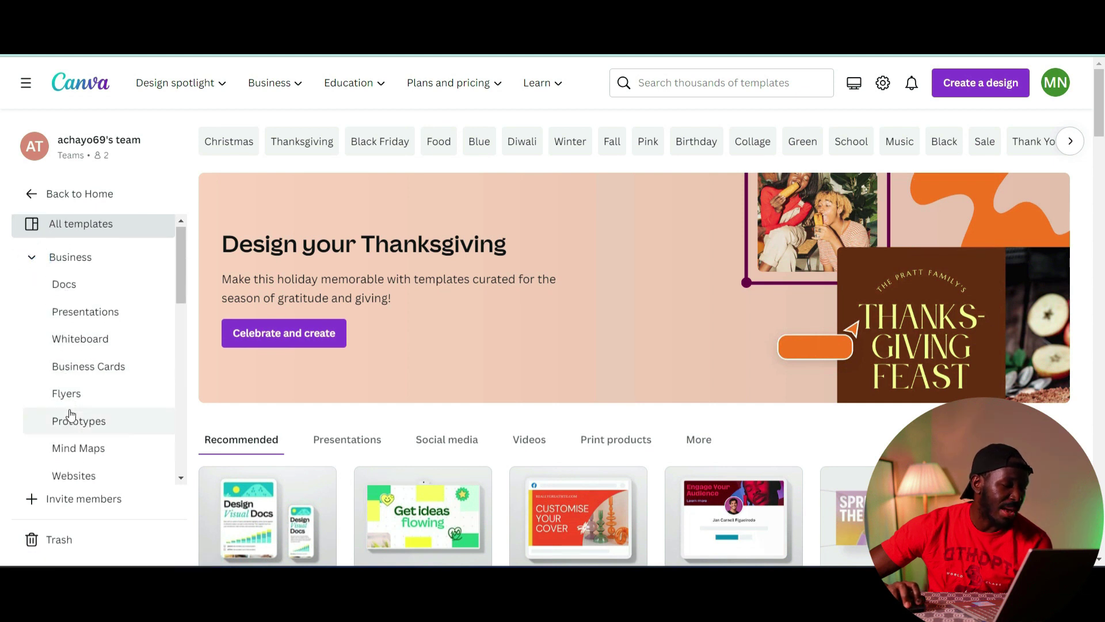
{"action": "scroll", "coordinate": [69, 413], "scroll_direction": "down", "scroll_amount": 4}
{"action": "scroll", "coordinate": [86, 413], "scroll_direction": "down", "scroll_amount": 4}
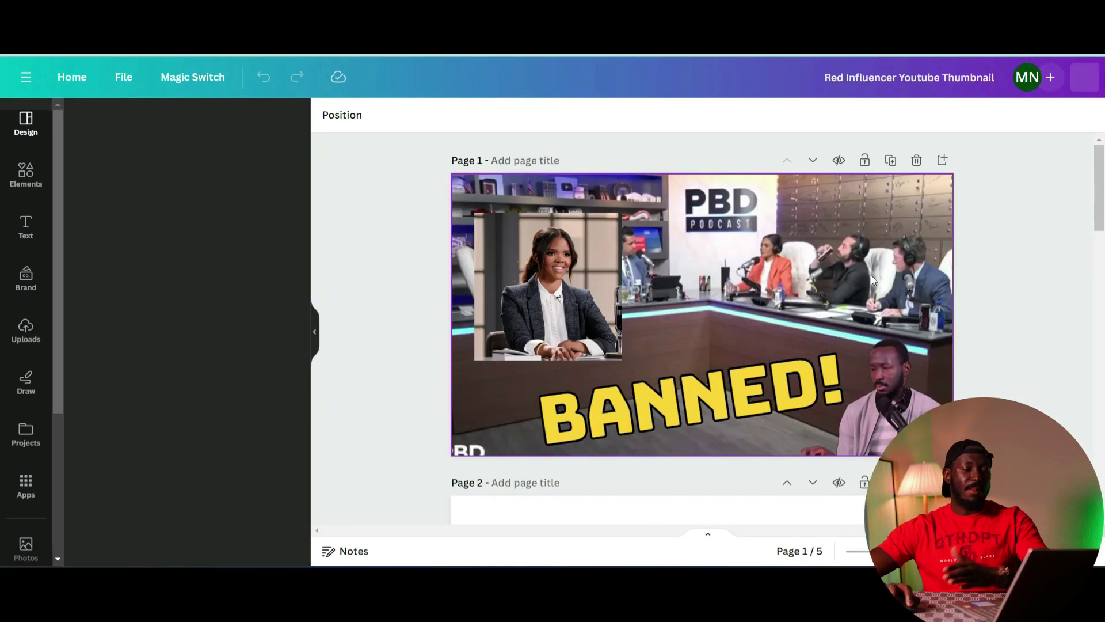
Look over the first pages of the existing Red Influencer Youtube Thumbnail design.
{"action": "scroll", "coordinate": [820, 299], "scroll_direction": "down", "scroll_amount": 2}
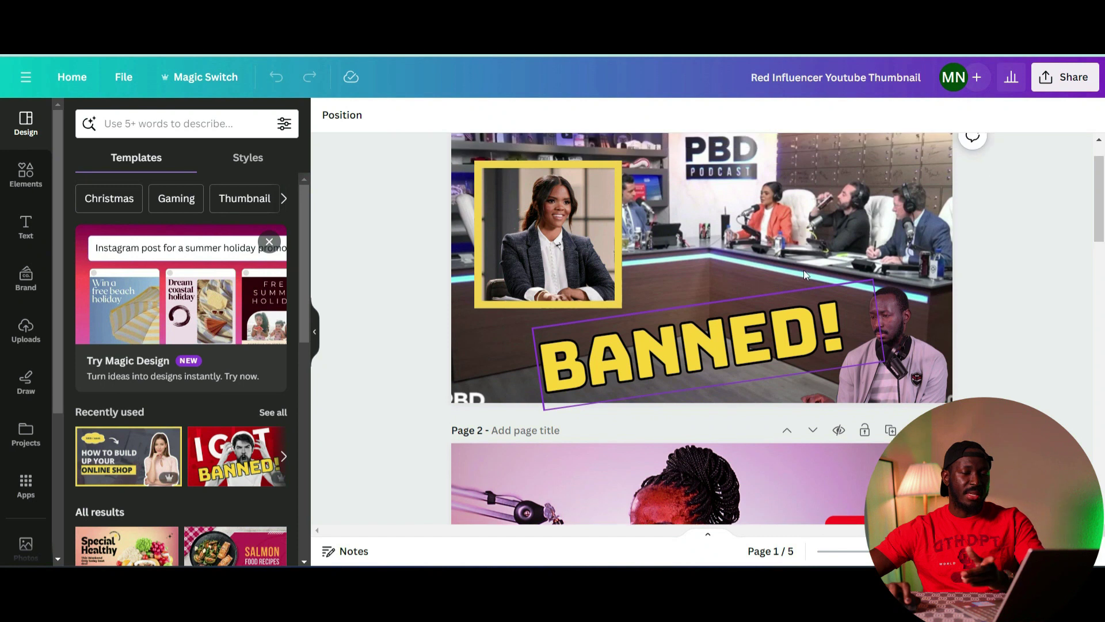
{"action": "scroll", "coordinate": [803, 270], "scroll_direction": "up", "scroll_amount": 2}
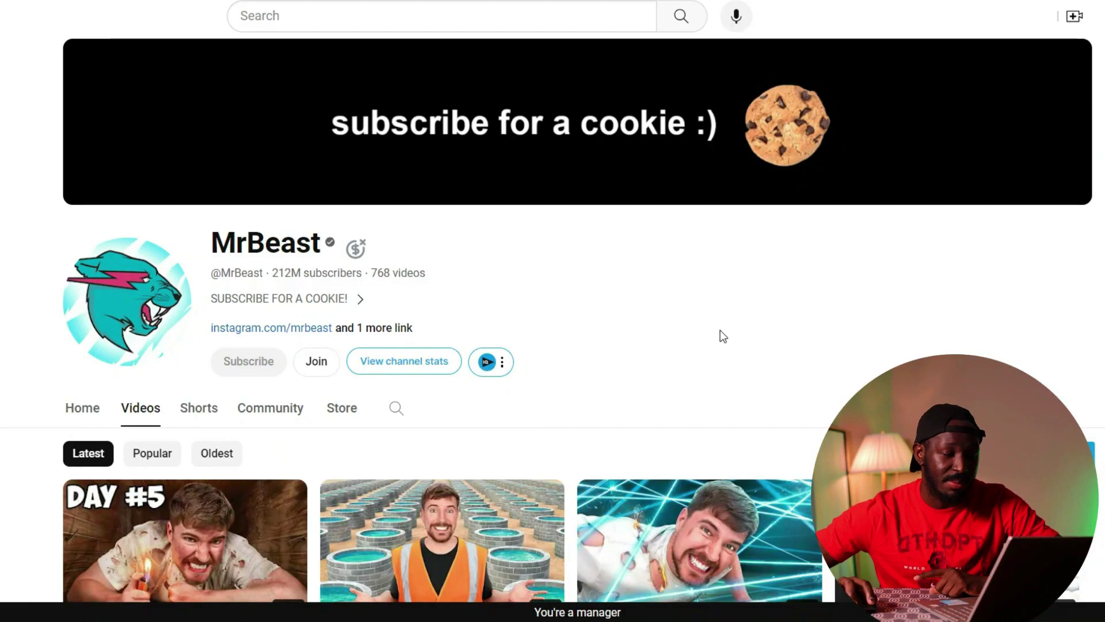
Switch to MrBeast's YouTube channel and examine the thumbnails and titles of the latest videos.
{"action": "scroll", "coordinate": [720, 330], "scroll_direction": "down", "scroll_amount": 2}
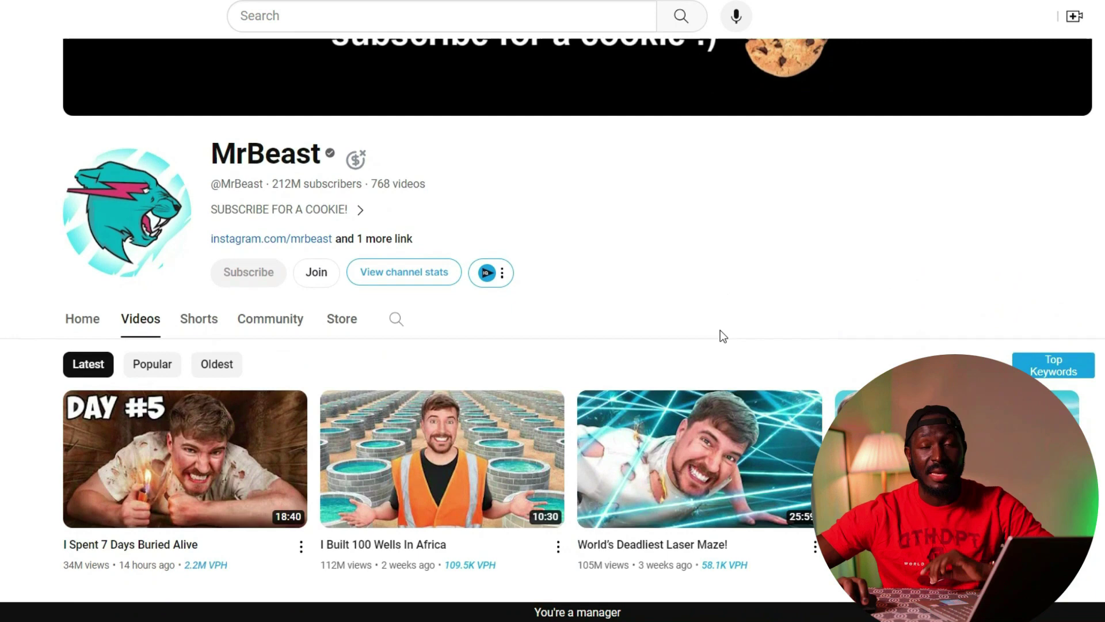
{"action": "scroll", "coordinate": [768, 382], "scroll_direction": "down", "scroll_amount": 6}
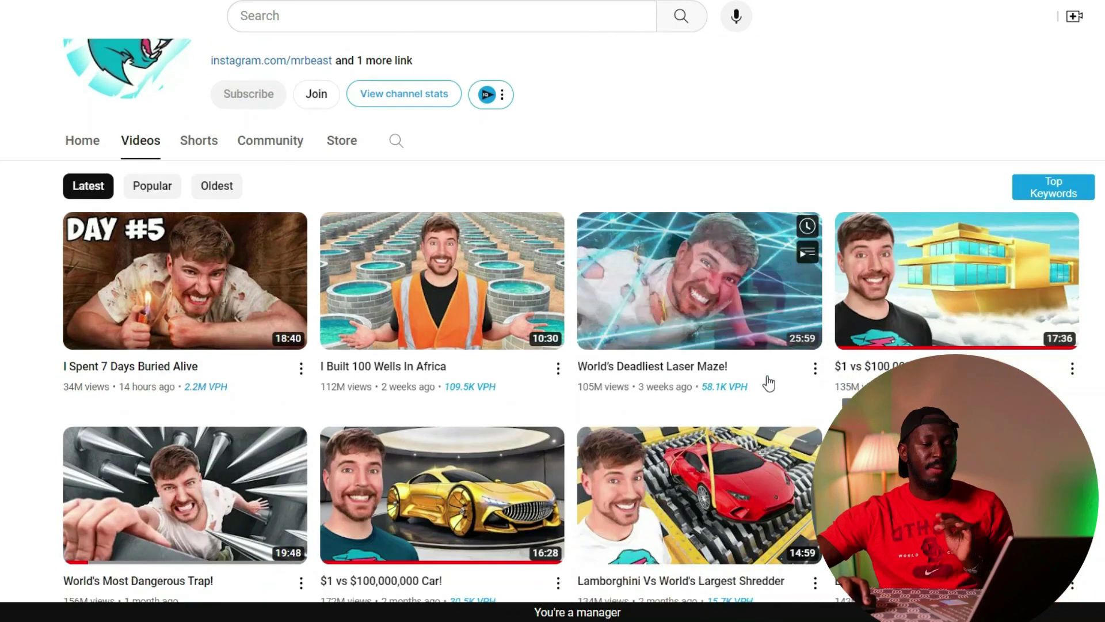
{"action": "scroll", "coordinate": [831, 382], "scroll_direction": "down", "scroll_amount": 4}
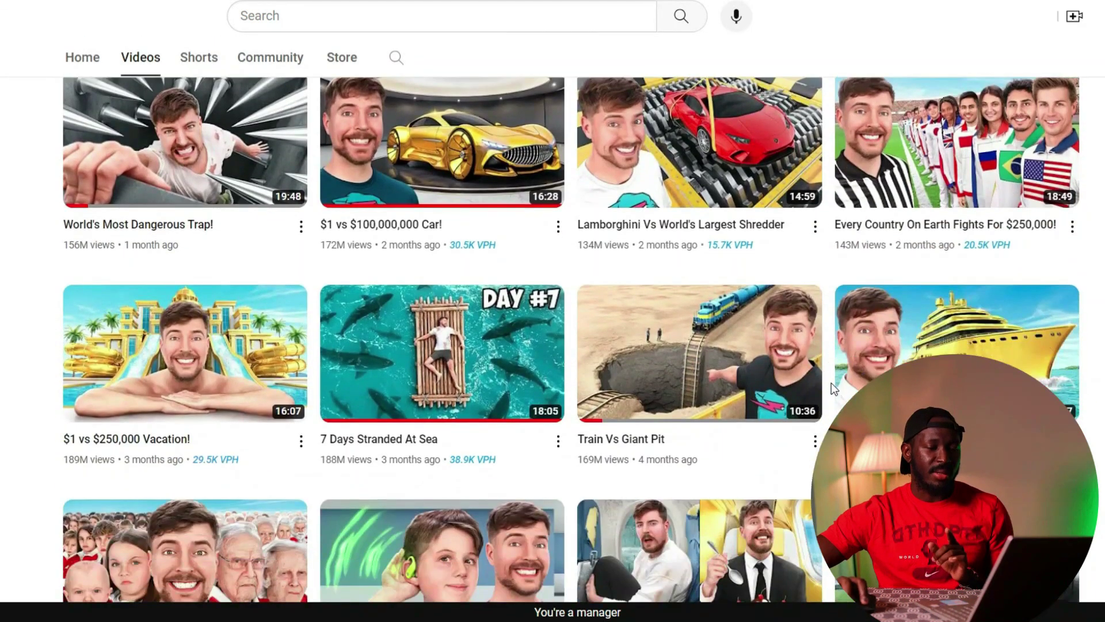
{"action": "scroll", "coordinate": [831, 382], "scroll_direction": "down", "scroll_amount": 6}
{"action": "scroll", "coordinate": [824, 336], "scroll_direction": "down", "scroll_amount": 3}
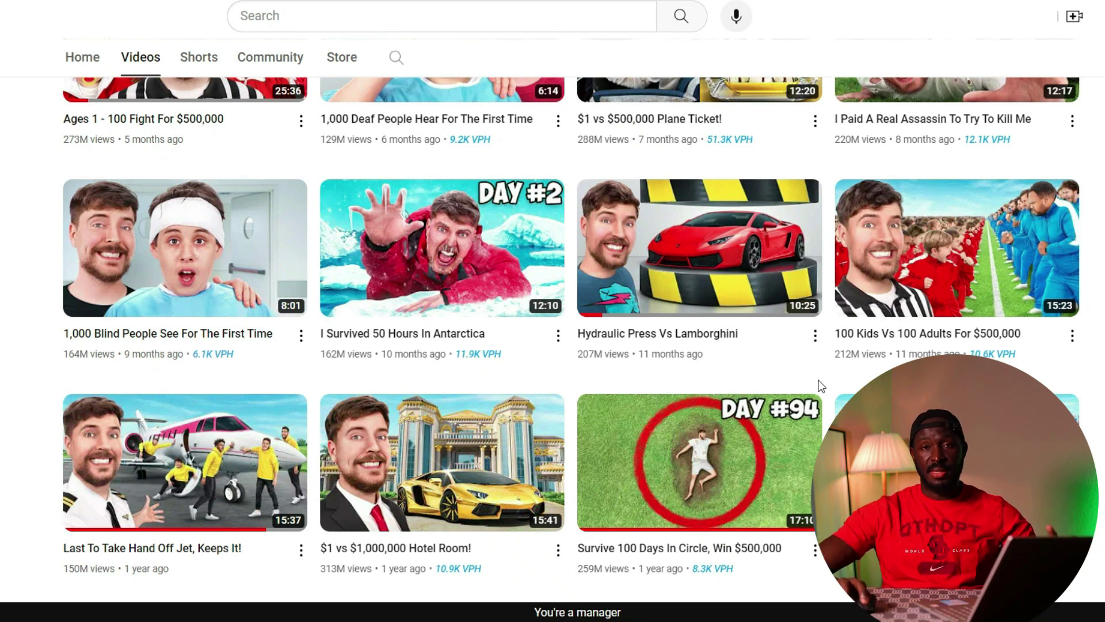
{"action": "scroll", "coordinate": [552, 328], "scroll_direction": "up", "scroll_amount": 3}
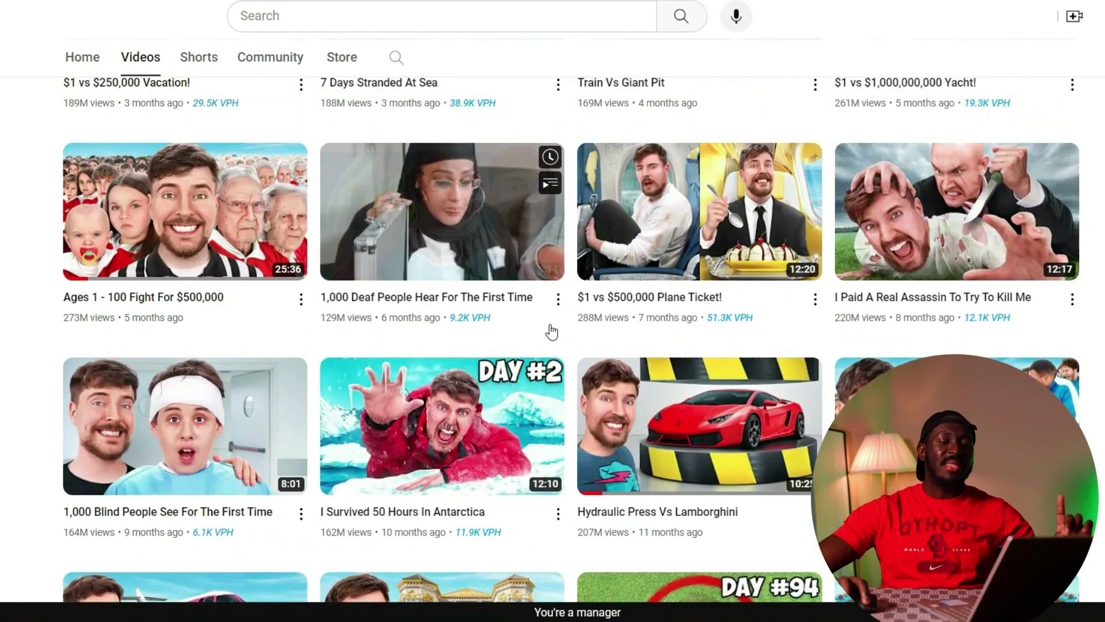
Examine the thumbnails and titles of MrBeast's older videos, back to those published two years ago.
{"action": "scroll", "coordinate": [551, 332], "scroll_direction": "down", "scroll_amount": 6}
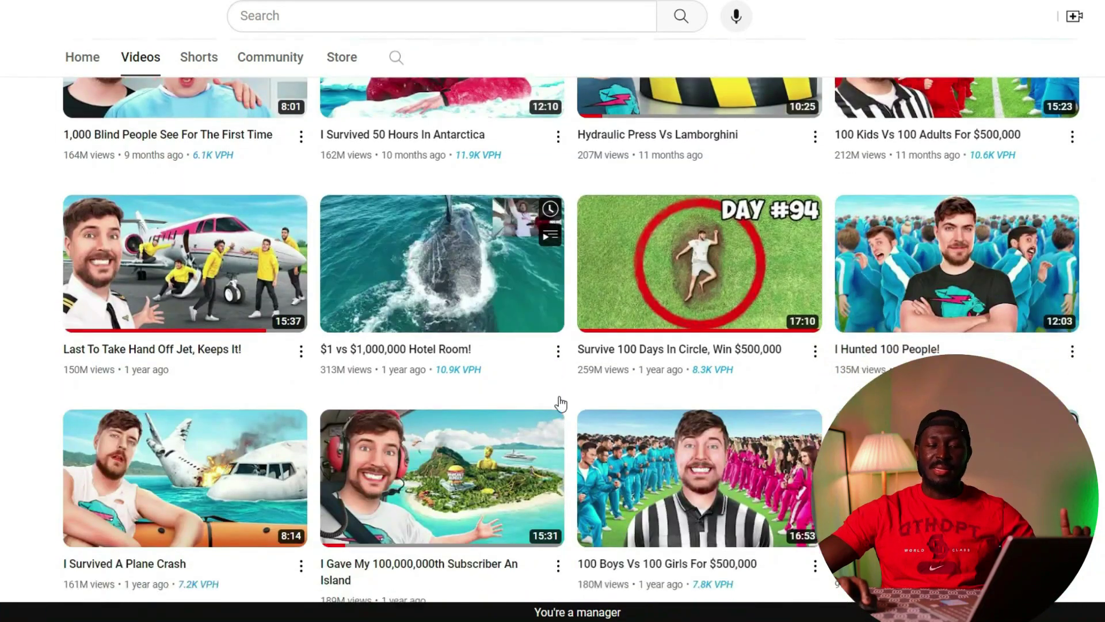
{"action": "scroll", "coordinate": [561, 404], "scroll_direction": "down", "scroll_amount": 5}
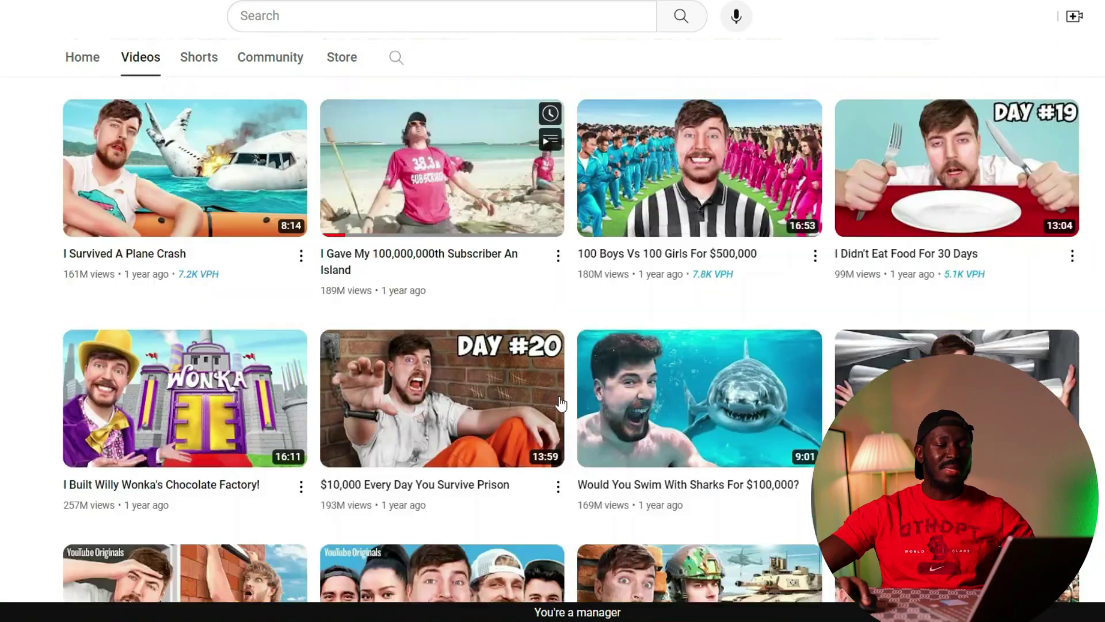
{"action": "scroll", "coordinate": [561, 404], "scroll_direction": "down", "scroll_amount": 1}
{"action": "scroll", "coordinate": [564, 270], "scroll_direction": "down", "scroll_amount": 4}
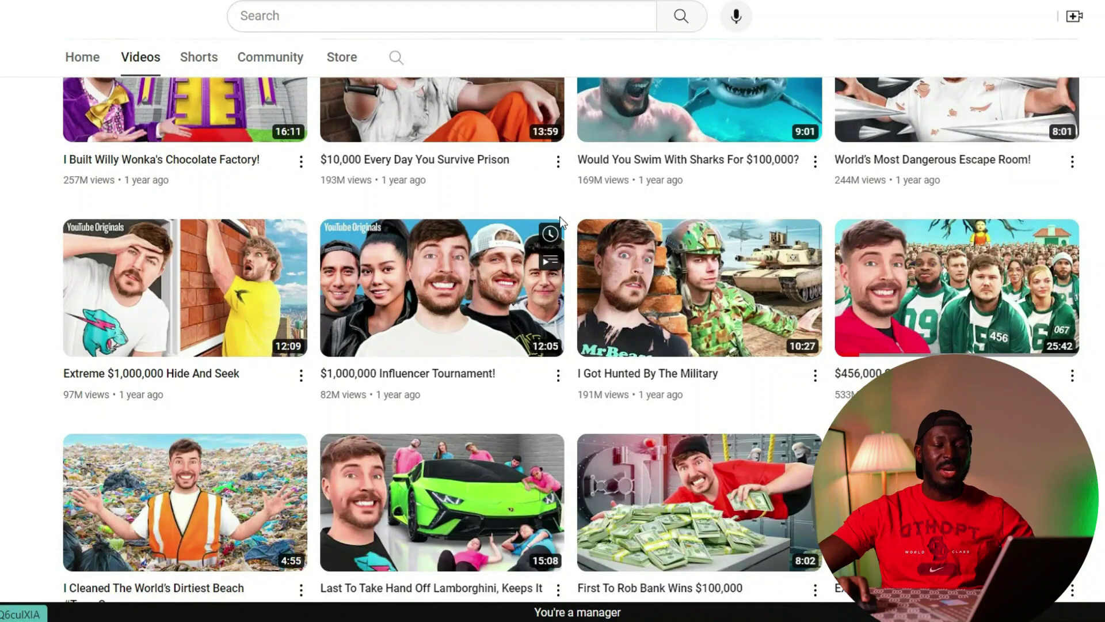
{"action": "scroll", "coordinate": [560, 214], "scroll_direction": "down", "scroll_amount": 5}
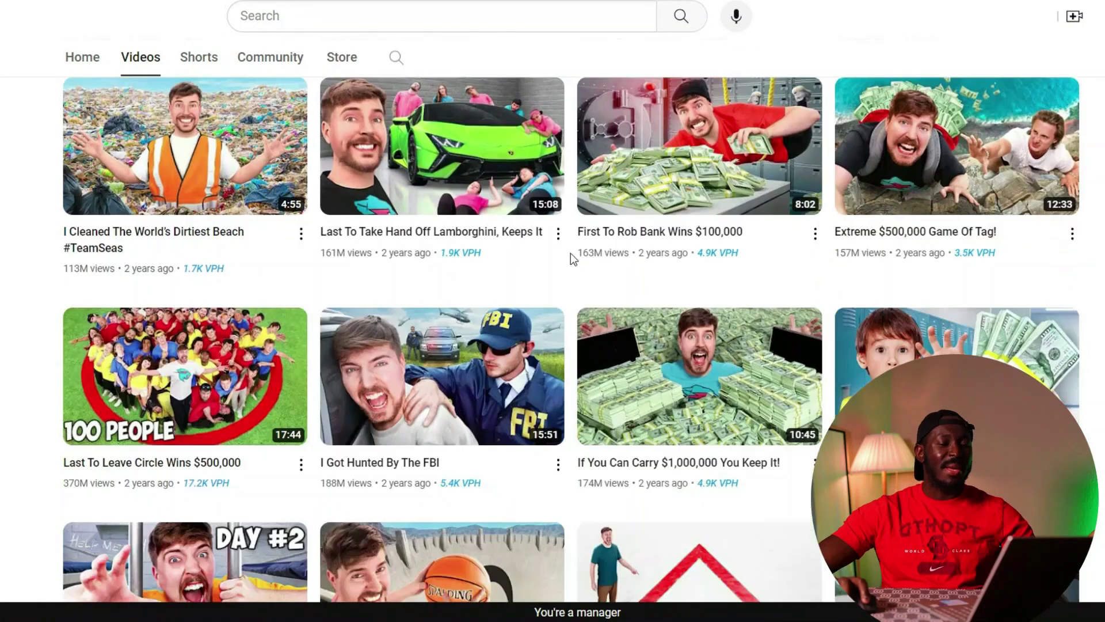
{"action": "scroll", "coordinate": [571, 253], "scroll_direction": "down", "scroll_amount": 3}
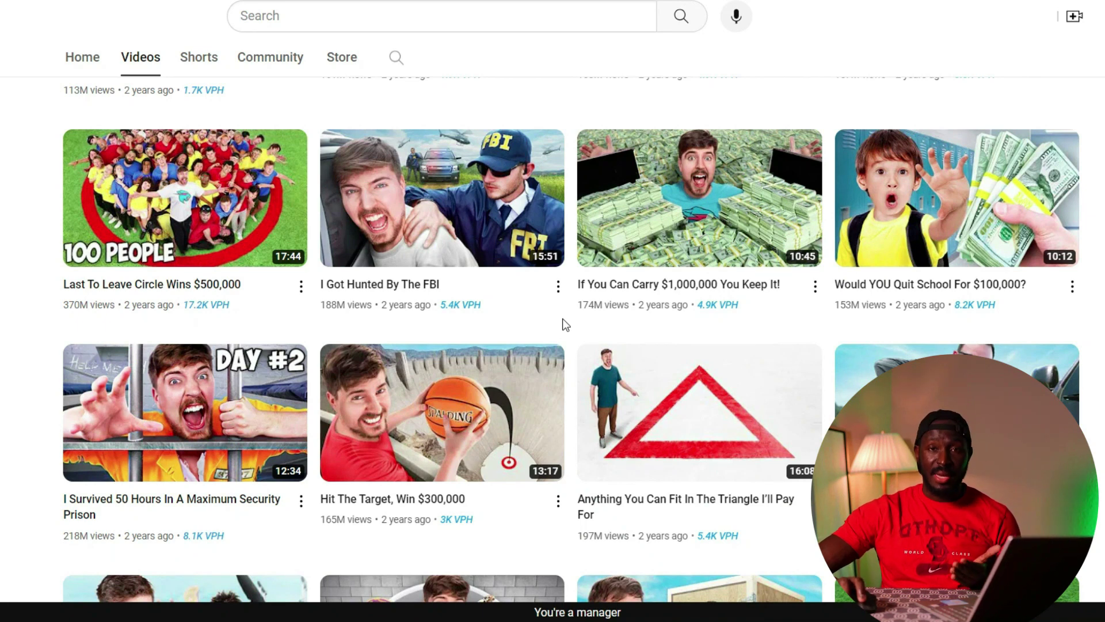
{"action": "scroll", "coordinate": [579, 329], "scroll_direction": "up", "scroll_amount": 7}
{"action": "scroll", "coordinate": [578, 334], "scroll_direction": "up", "scroll_amount": 7}
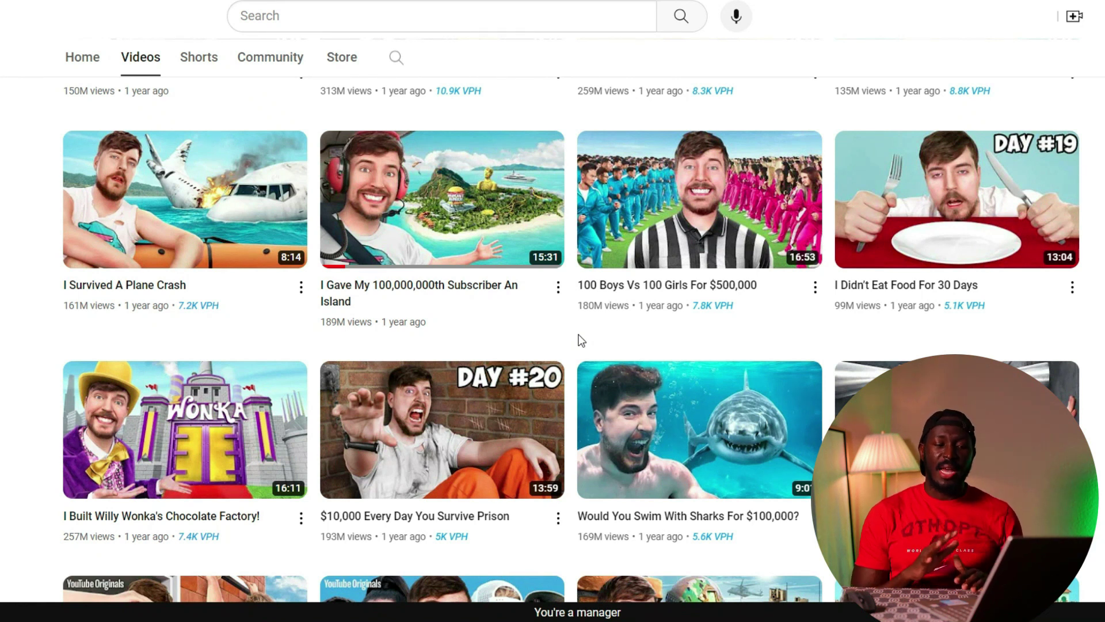
{"action": "scroll", "coordinate": [581, 346], "scroll_direction": "up", "scroll_amount": 6}
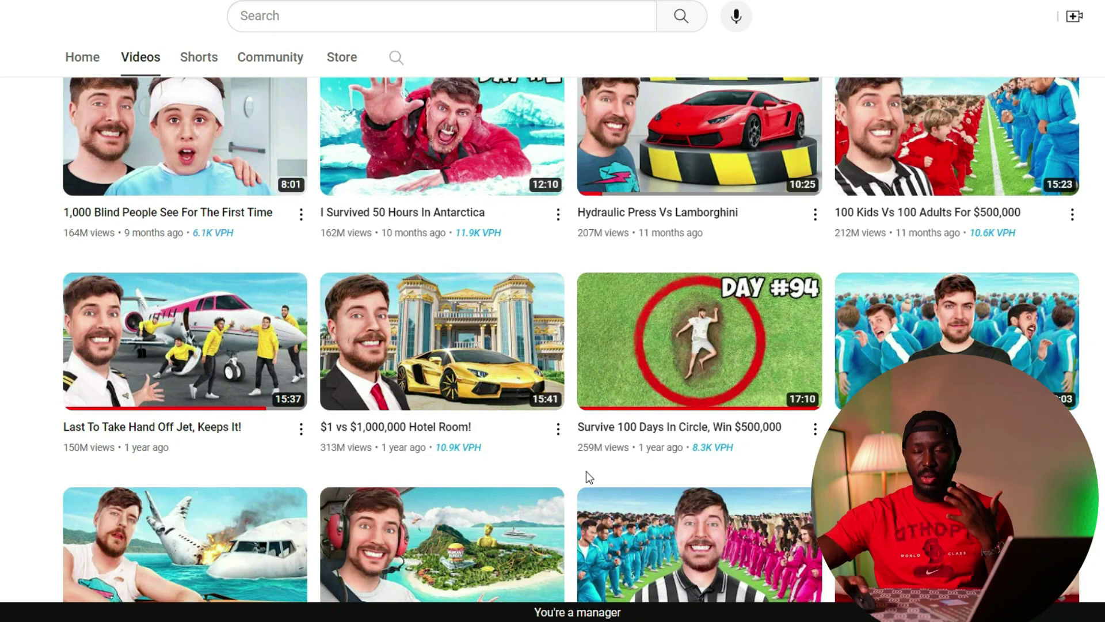
{"action": "scroll", "coordinate": [561, 361], "scroll_direction": "up", "scroll_amount": 3}
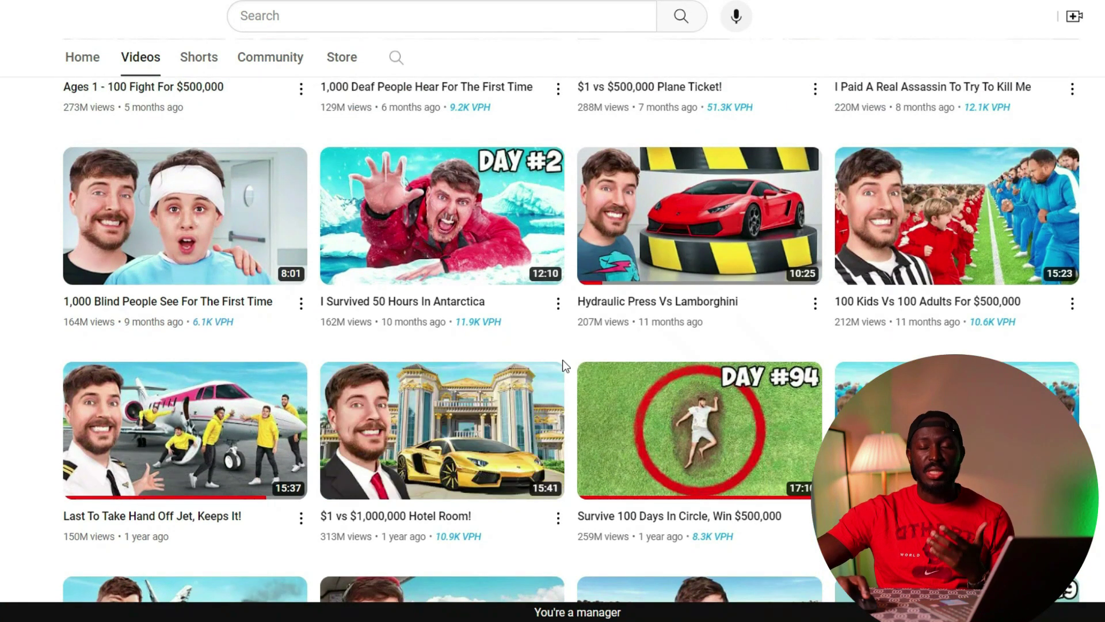
{"action": "scroll", "coordinate": [561, 360], "scroll_direction": "up", "scroll_amount": 2}
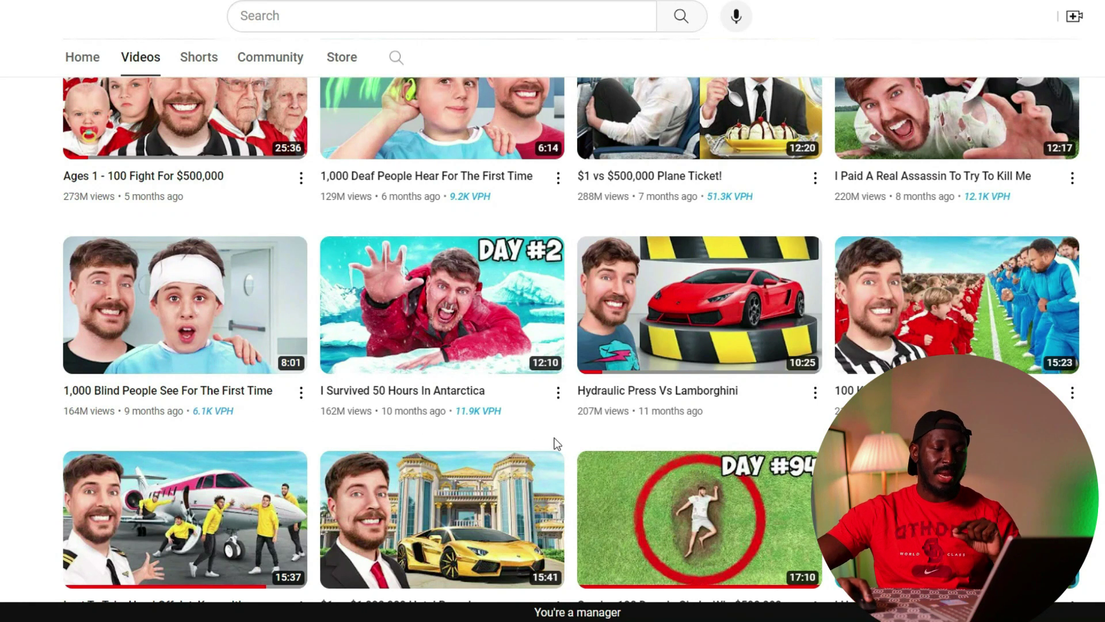
Switch to the Summer Vibes channel and examine the thumbnail style across its latest Deep House Ibiza videos.
{"action": "mouse_move", "coordinate": [556, 201]}
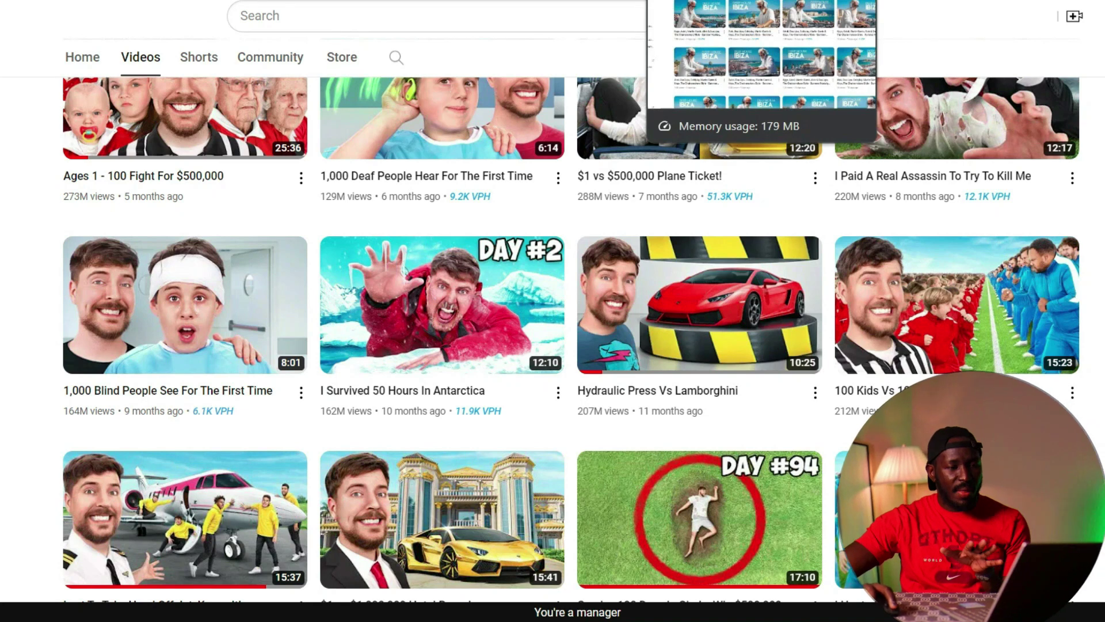
{"action": "left_click", "coordinate": [708, 2]}
{"action": "scroll", "coordinate": [592, 138], "scroll_direction": "up", "scroll_amount": 5}
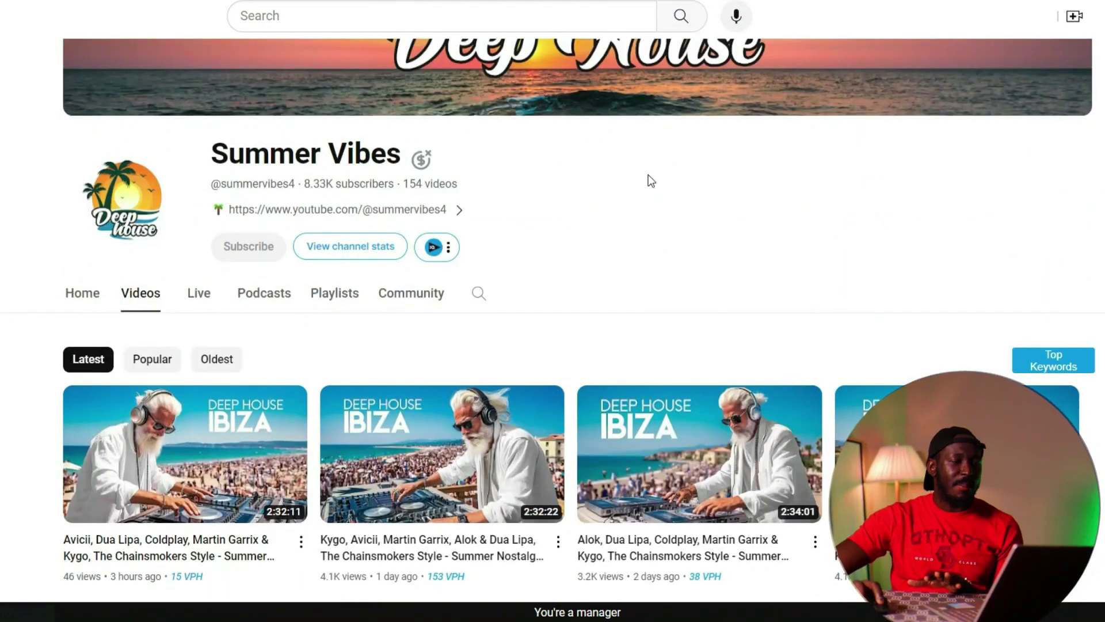
{"action": "scroll", "coordinate": [631, 188], "scroll_direction": "down", "scroll_amount": 5}
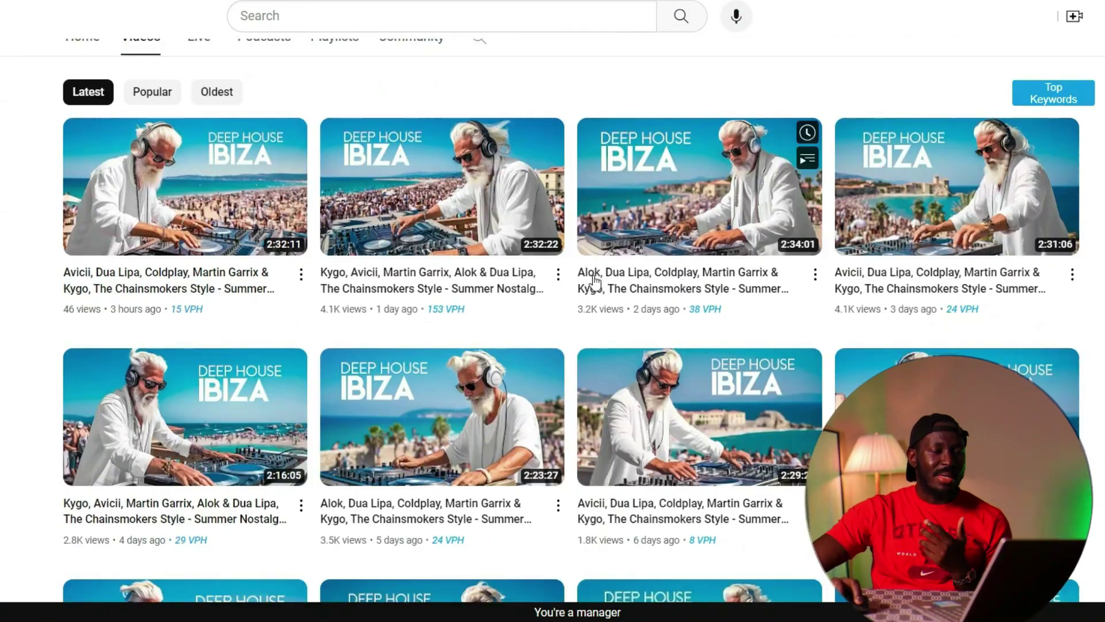
{"action": "scroll", "coordinate": [593, 286], "scroll_direction": "down", "scroll_amount": 5}
{"action": "scroll", "coordinate": [593, 290], "scroll_direction": "down", "scroll_amount": 3}
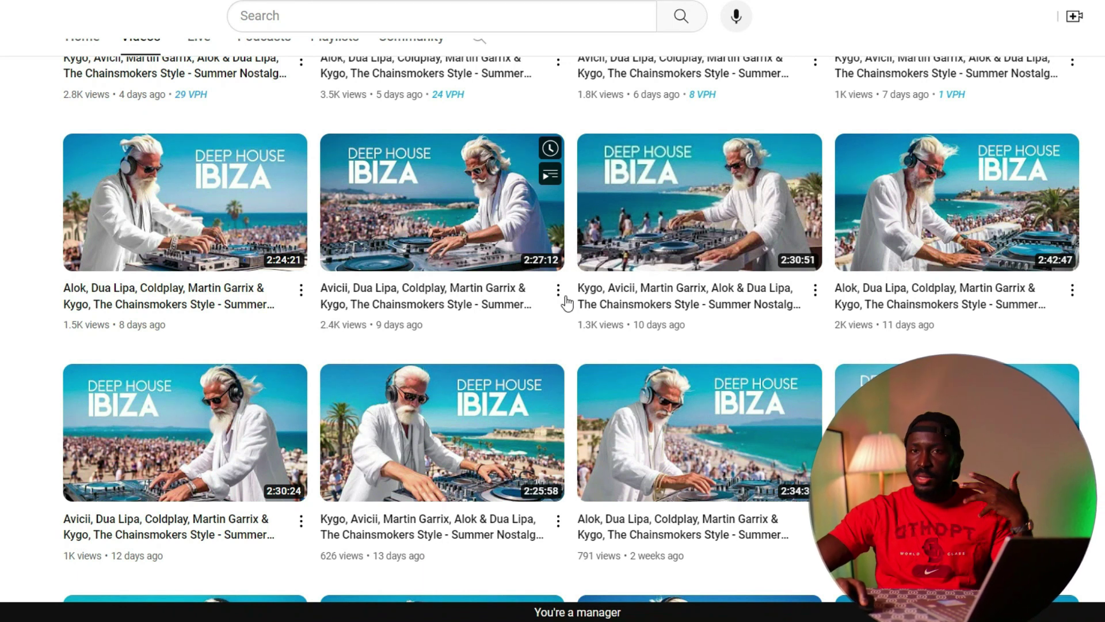
{"action": "scroll", "coordinate": [587, 301], "scroll_direction": "down", "scroll_amount": 6}
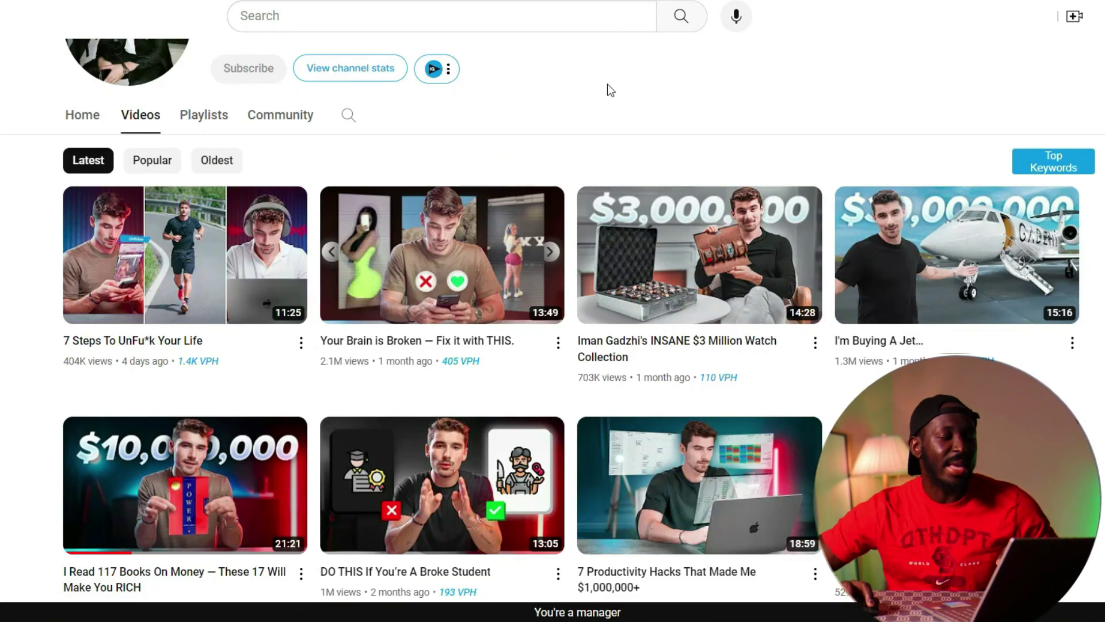
{"action": "scroll", "coordinate": [620, 92], "scroll_direction": "up", "scroll_amount": 3}
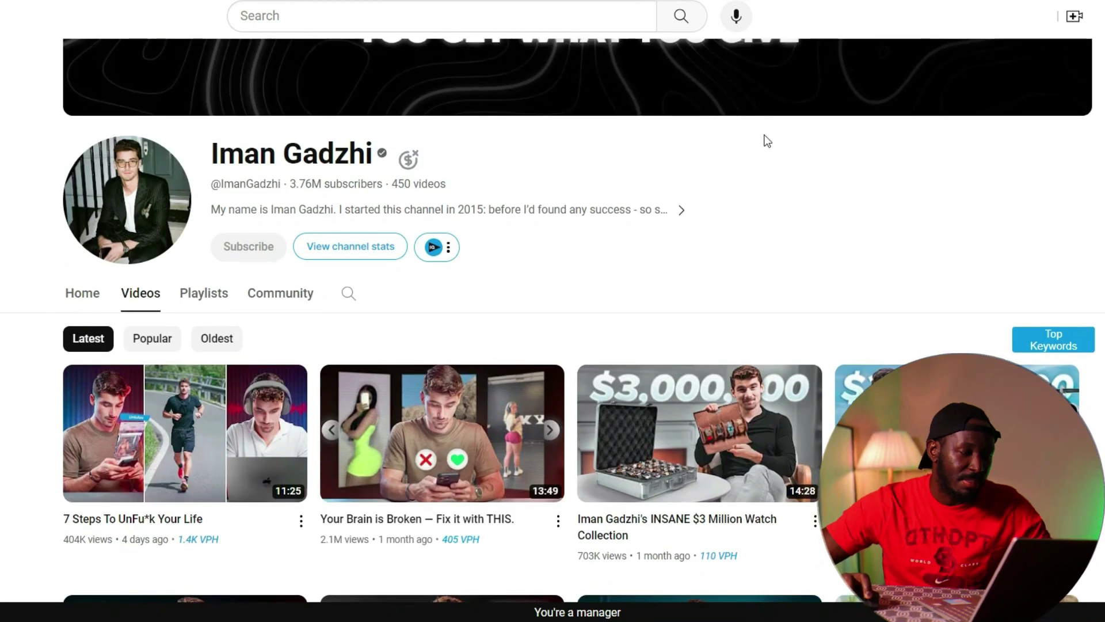
{"action": "scroll", "coordinate": [823, 154], "scroll_direction": "down", "scroll_amount": 2}
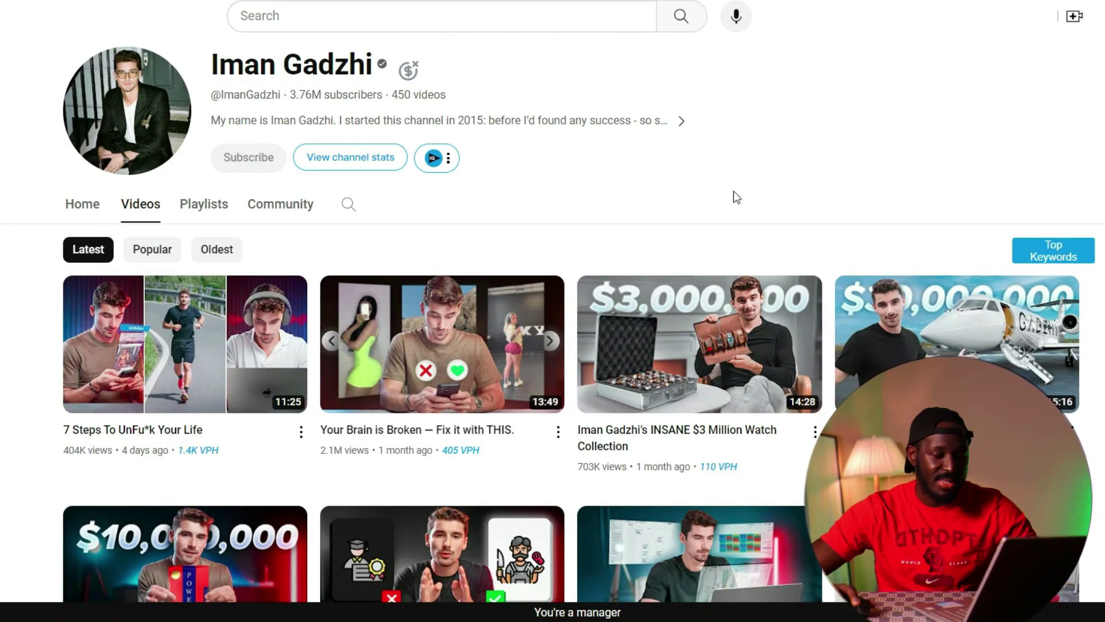
{"action": "scroll", "coordinate": [672, 198], "scroll_direction": "down", "scroll_amount": 2}
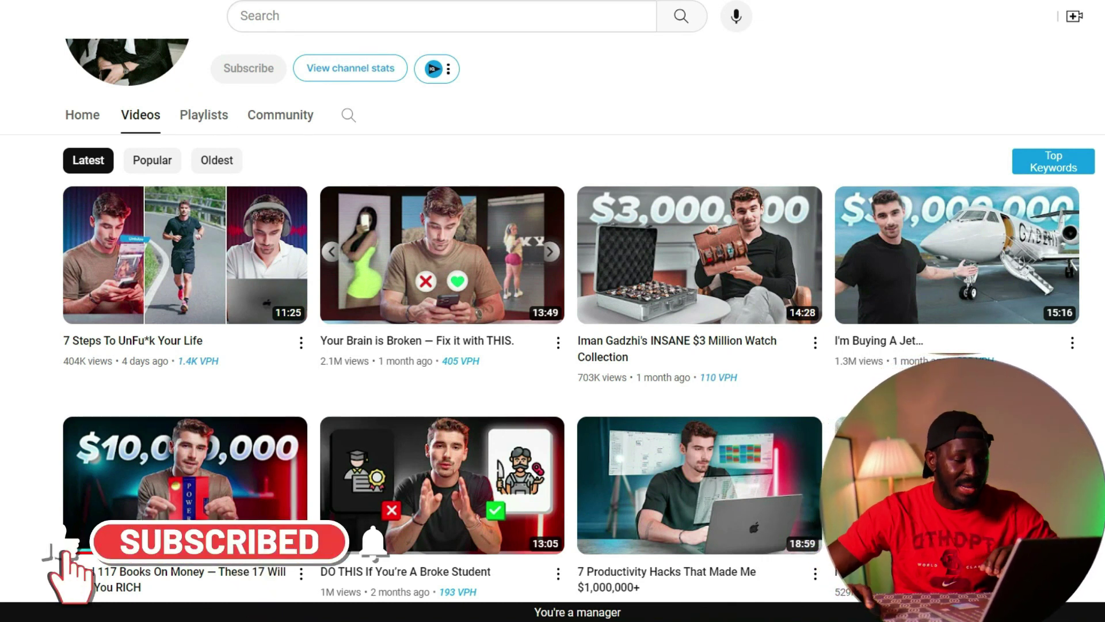
{"action": "scroll", "coordinate": [814, 251], "scroll_direction": "down", "scroll_amount": 8}
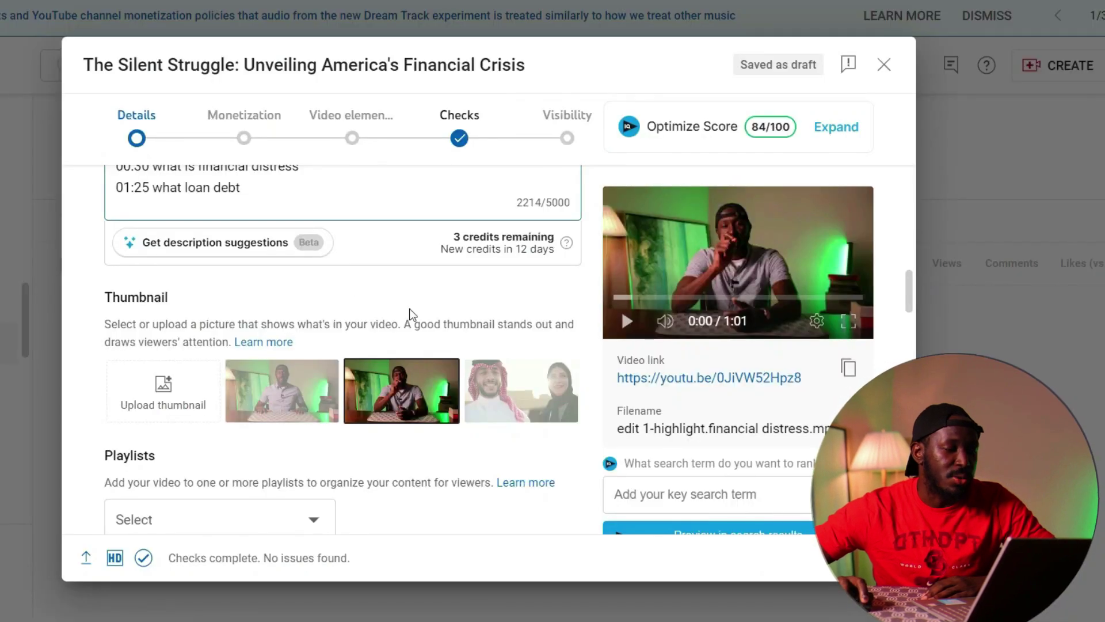
Upload the PNG file White Minimalist Profile LinkedIn Banner from Downloads as the video's custom thumbnail.
{"action": "left_click", "coordinate": [162, 396]}
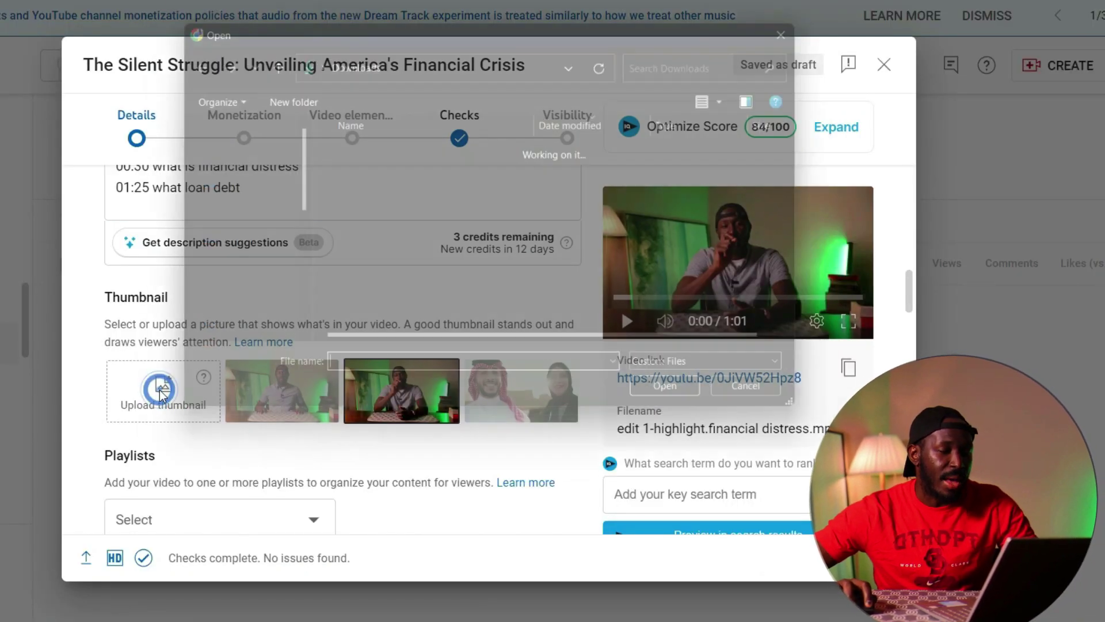
{"action": "left_click", "coordinate": [368, 170]}
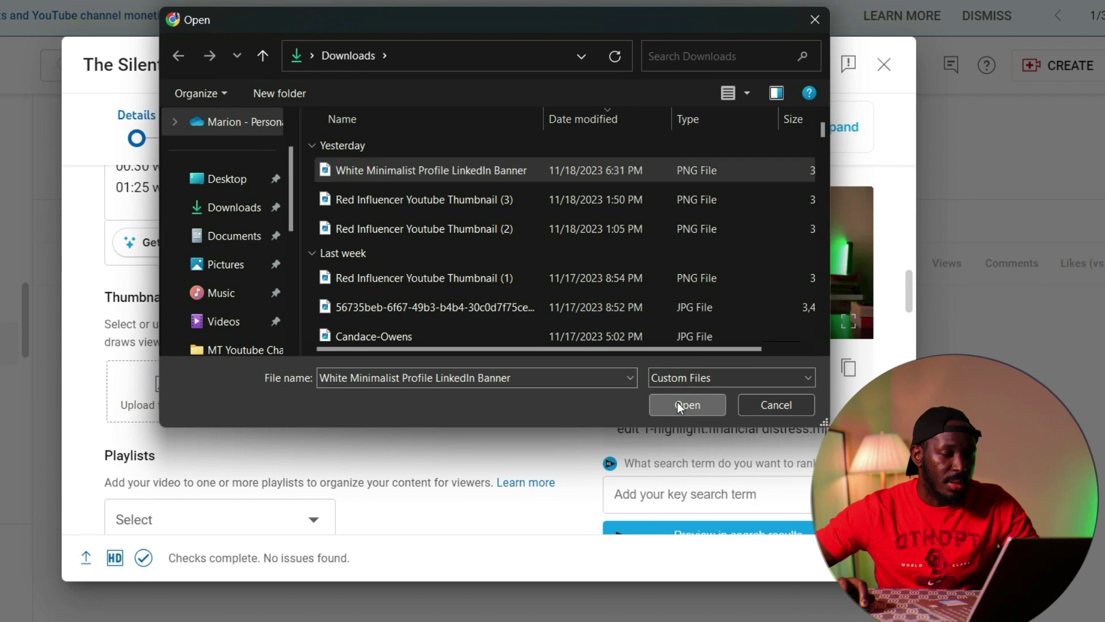
{"action": "left_click", "coordinate": [687, 405]}
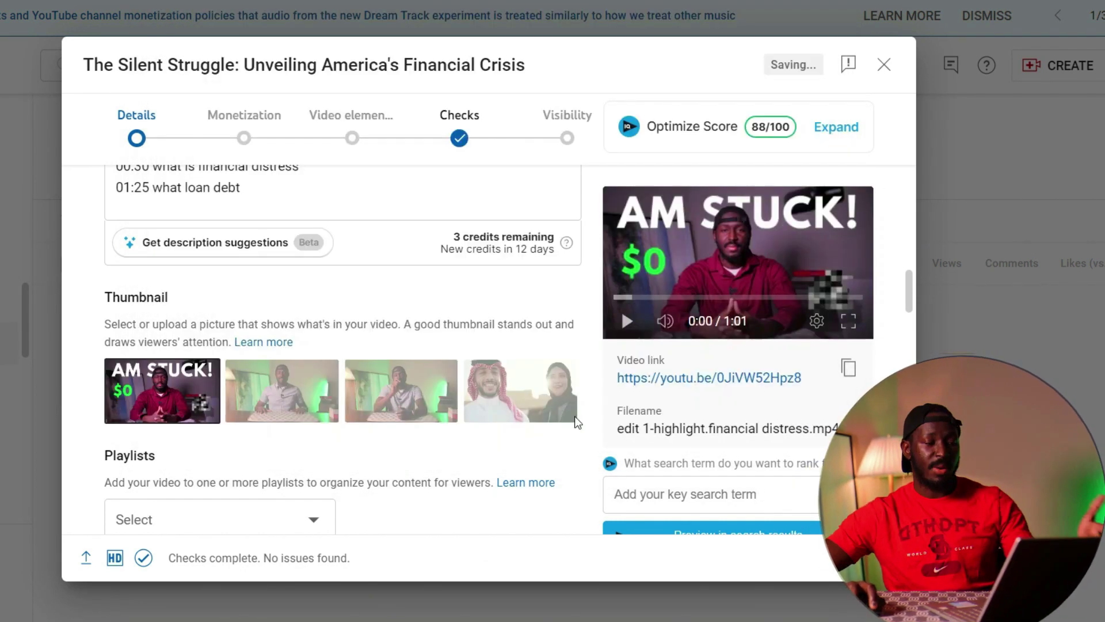
Open the list of available playlists for the video.
{"action": "scroll", "coordinate": [407, 296], "scroll_direction": "down", "scroll_amount": 3}
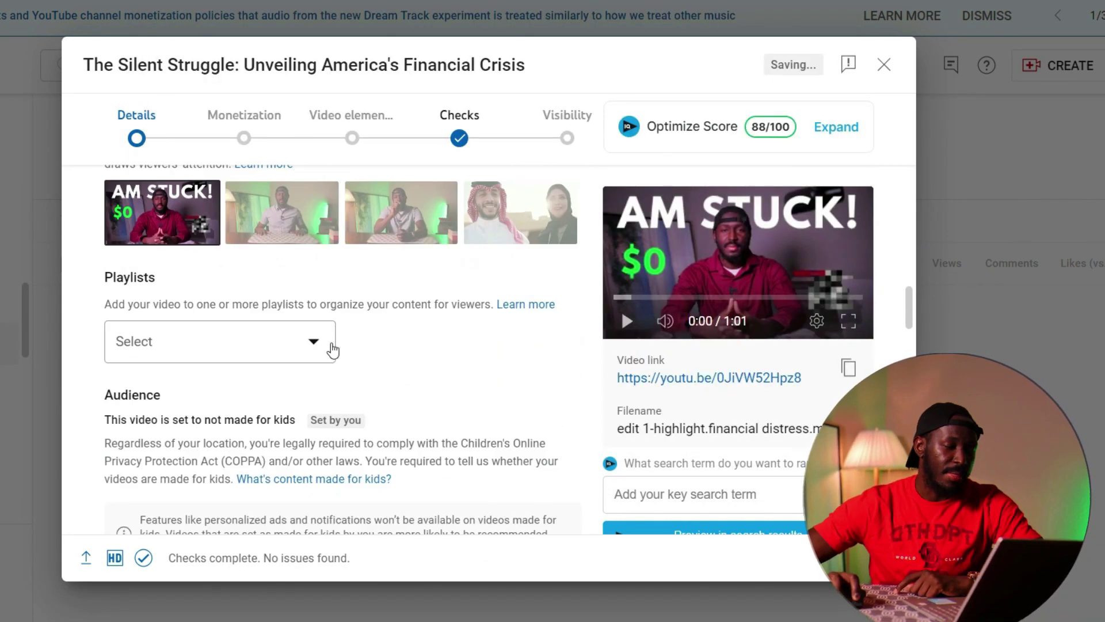
{"action": "left_click", "coordinate": [315, 345]}
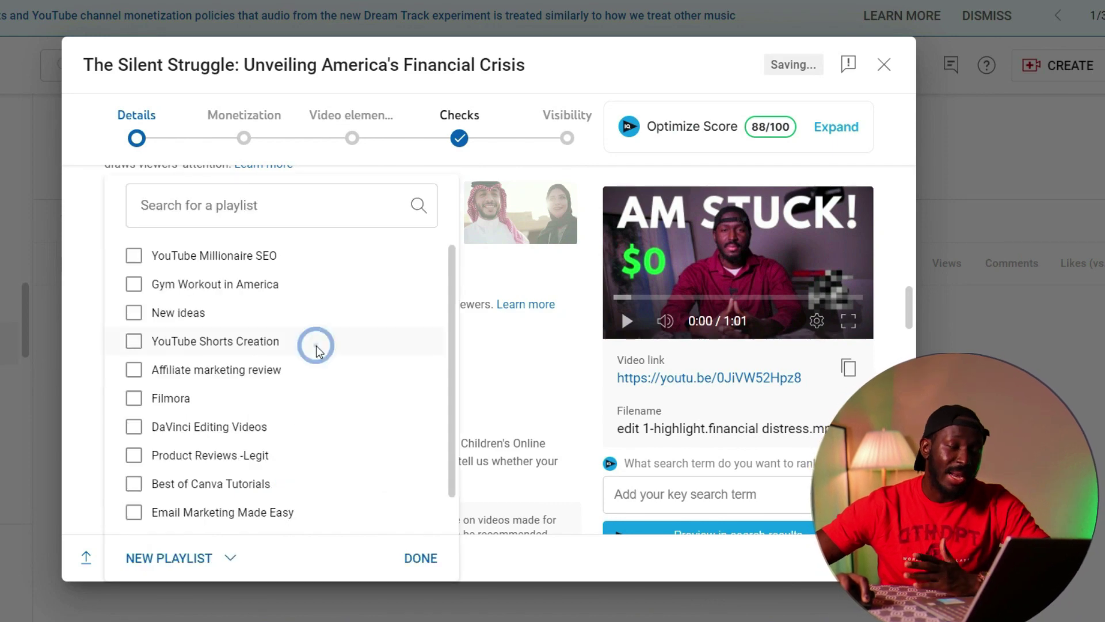